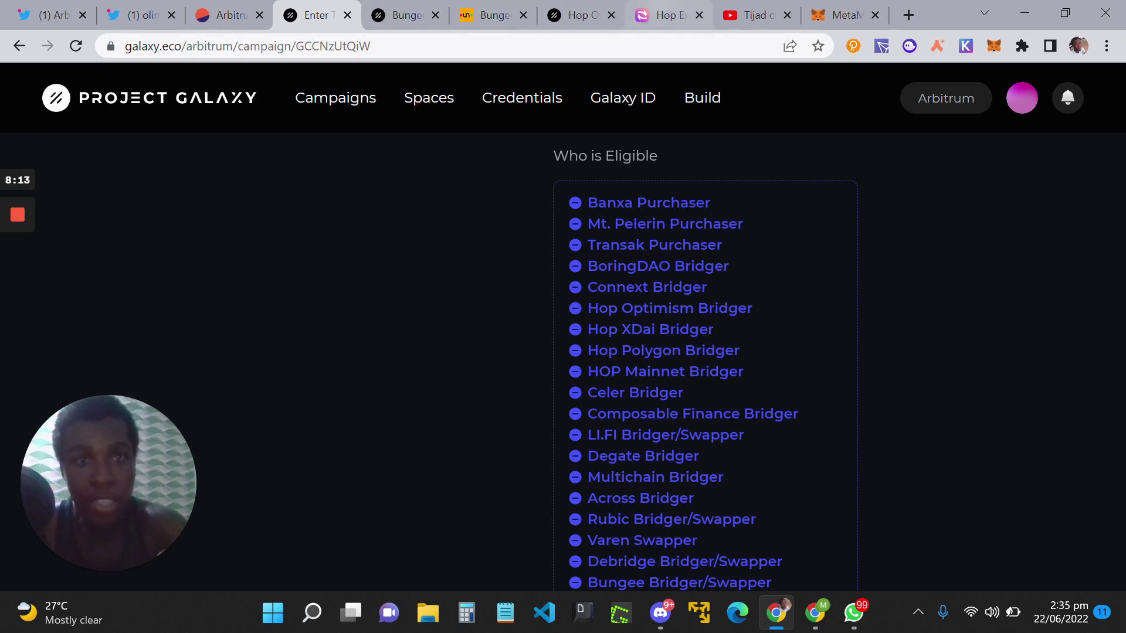
# Step: Reload the Hop exchange send page and connect the MetaMask wallet to it
pyautogui.click(668, 15)
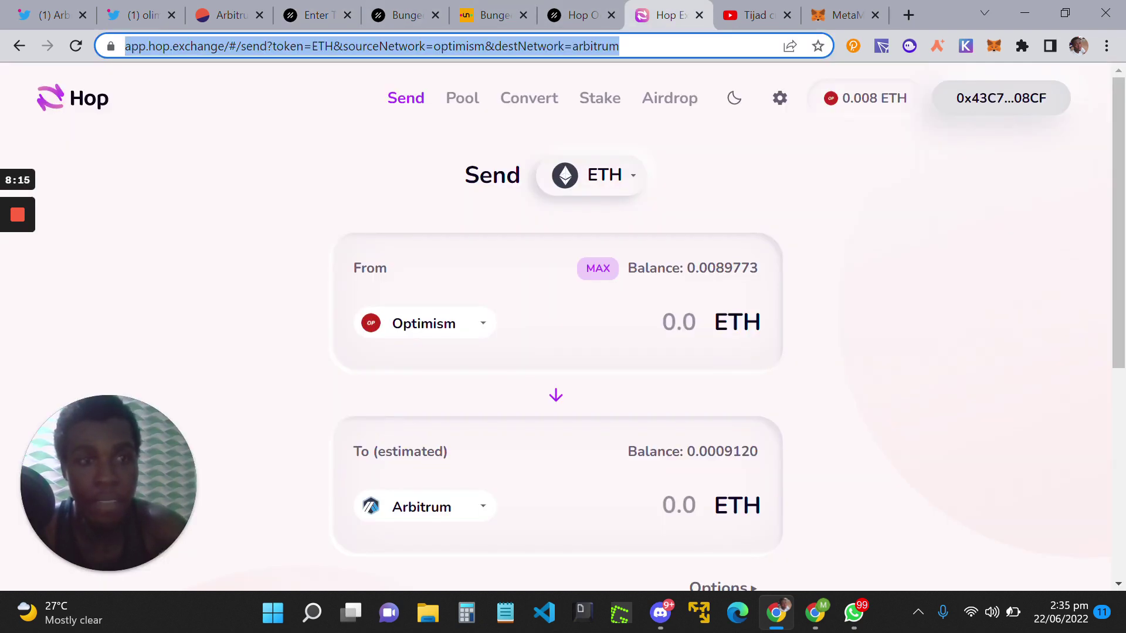
pyautogui.press('Return')
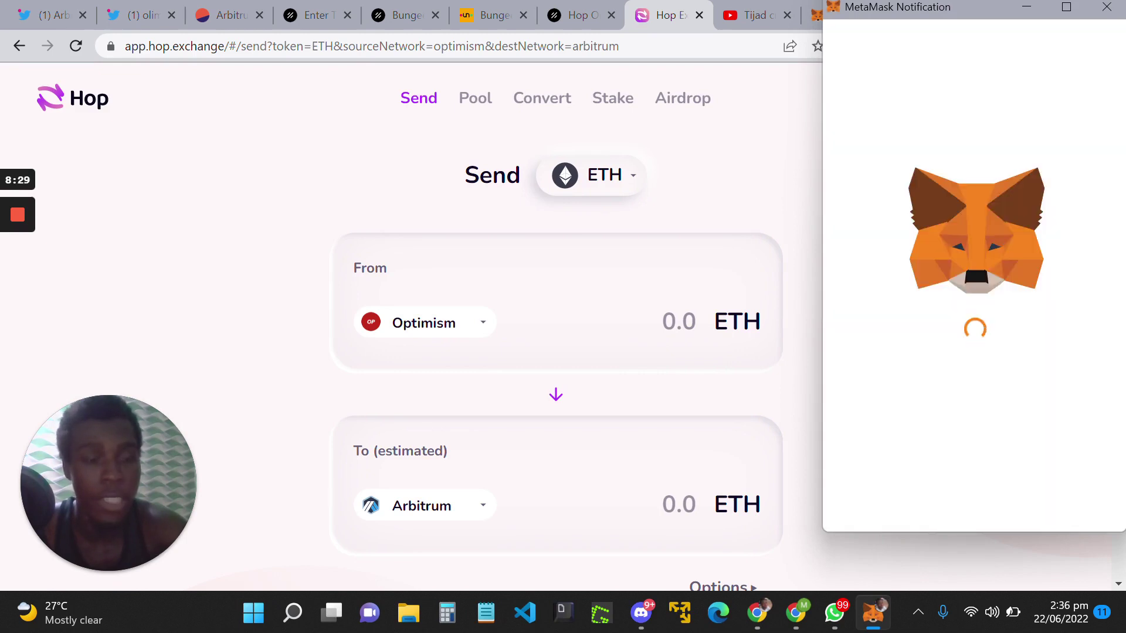
pyautogui.click(1058, 498)
pyautogui.click(1038, 495)
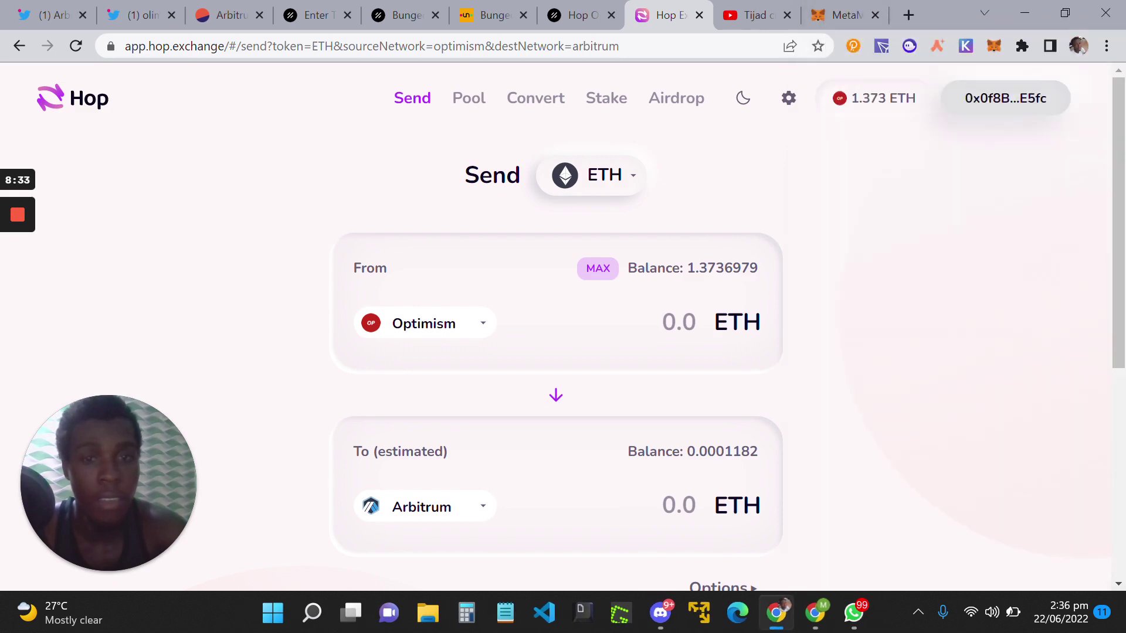
# Step: Enter 1.35 ETH as the amount to send from Optimism to Arbitrum
pyautogui.click(675, 322)
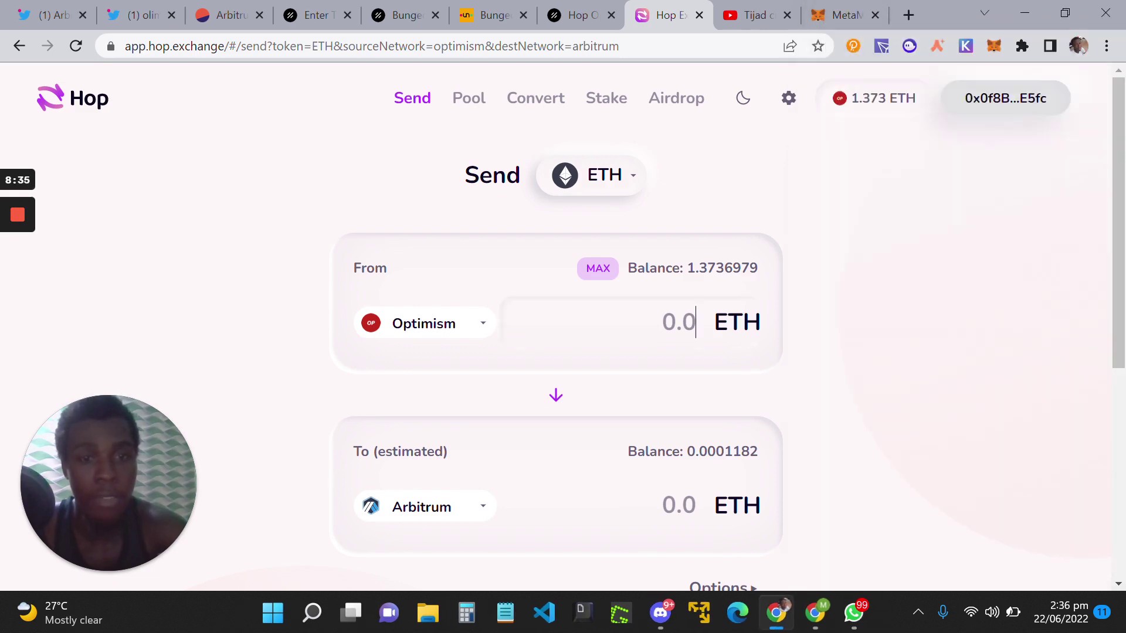
pyautogui.write('1.')
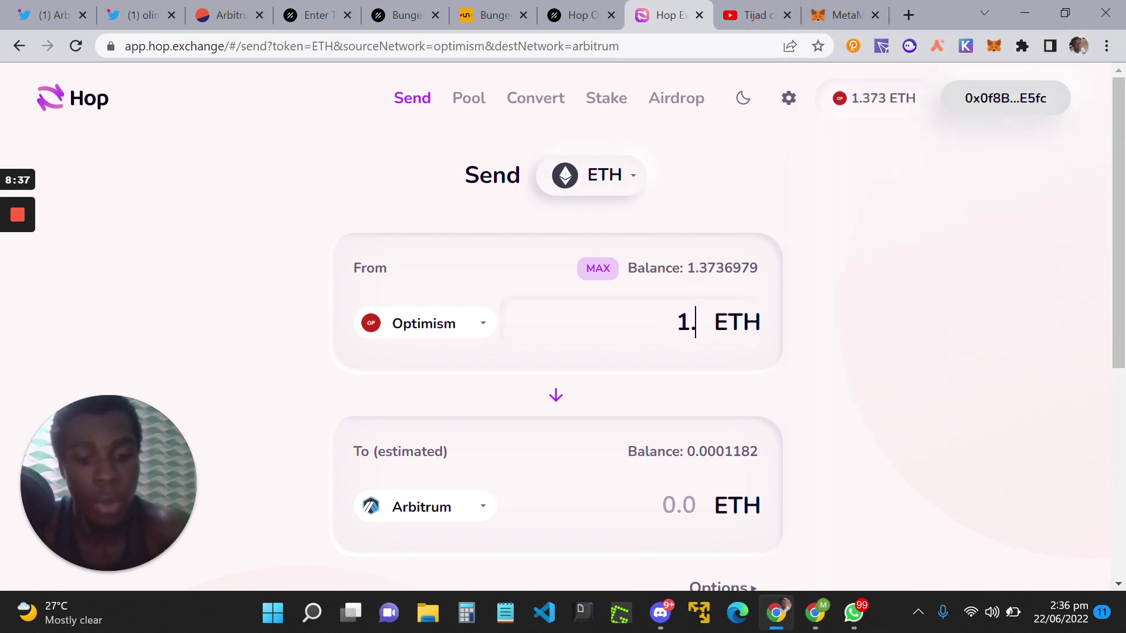
pyautogui.write('35')
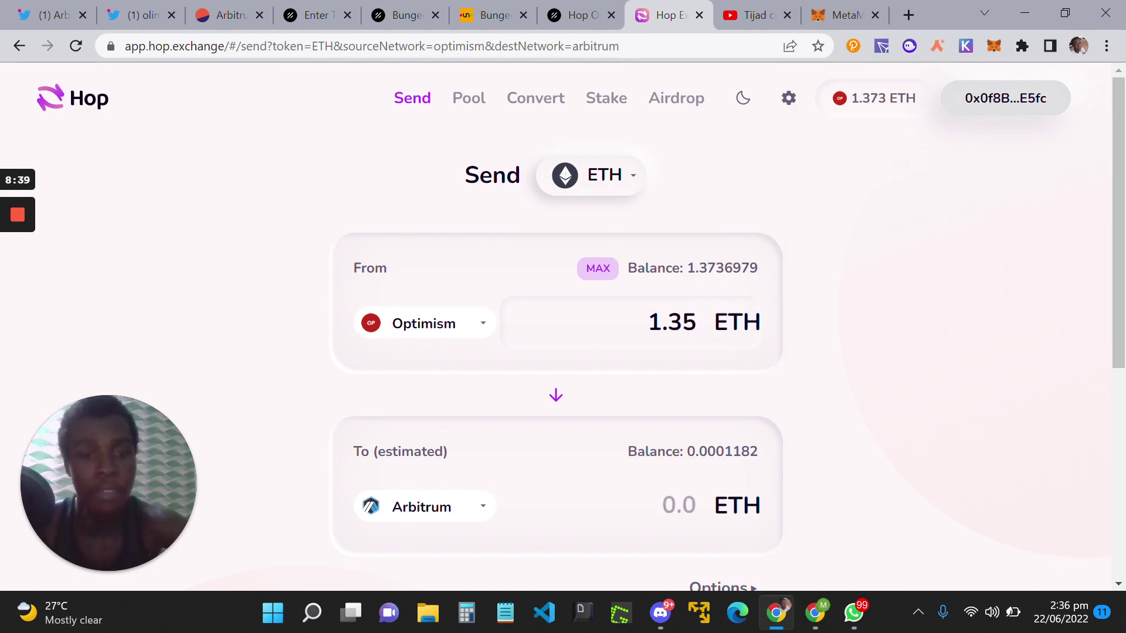
# Step: Examine the send amount, fees and estimated received ETH for the Optimism to Arbitrum transfer
pyautogui.scroll(-2, 556, 329)
pyautogui.scroll(-1, 556, 329)
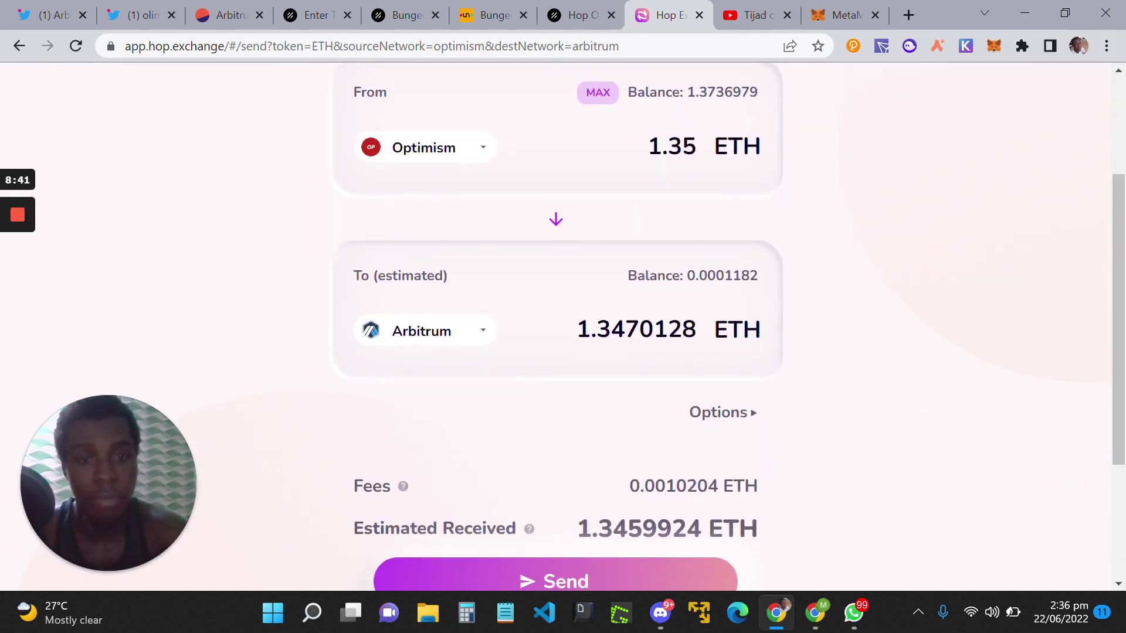
pyautogui.scroll(-1, 556, 328)
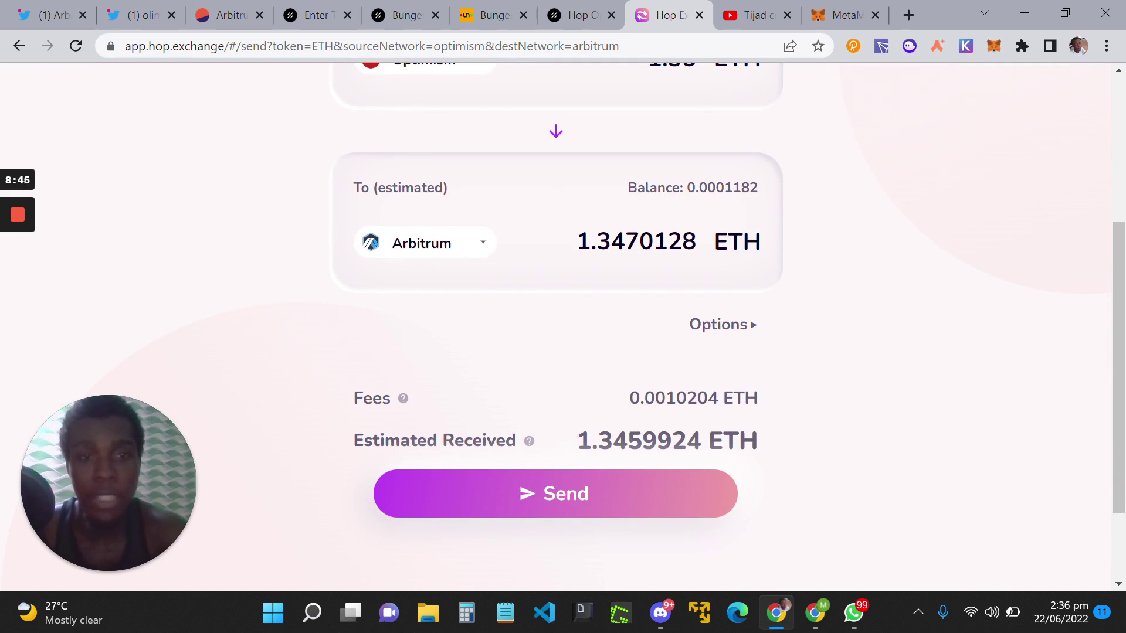
pyautogui.scroll(3, 556, 322)
pyautogui.scroll(-2, 556, 323)
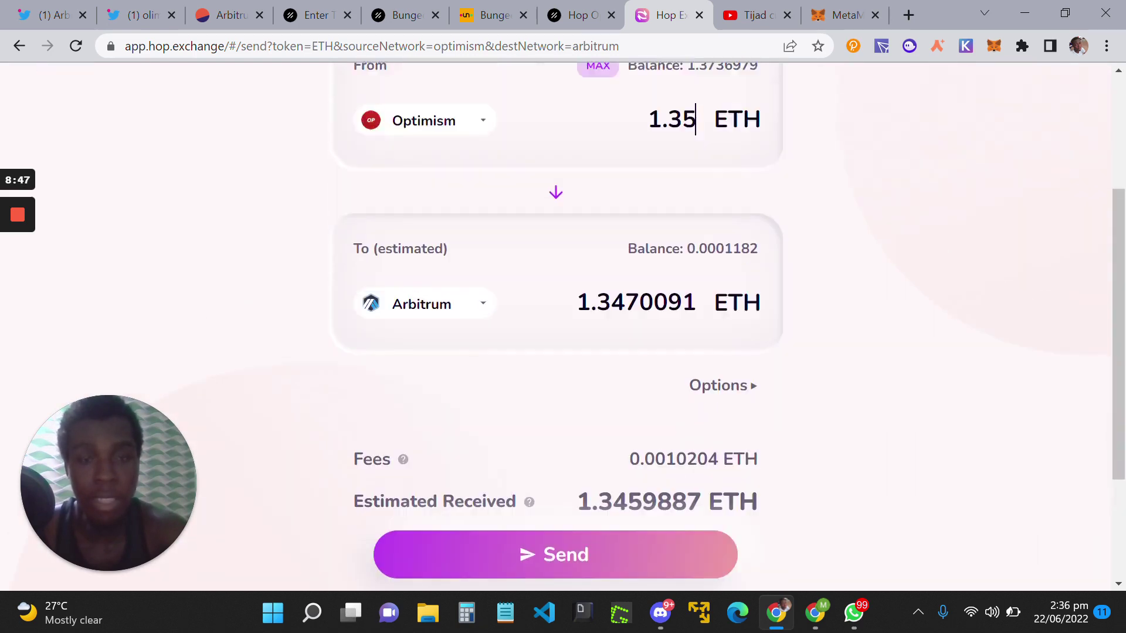
pyautogui.scroll(4, 556, 323)
pyautogui.scroll(-2, 556, 323)
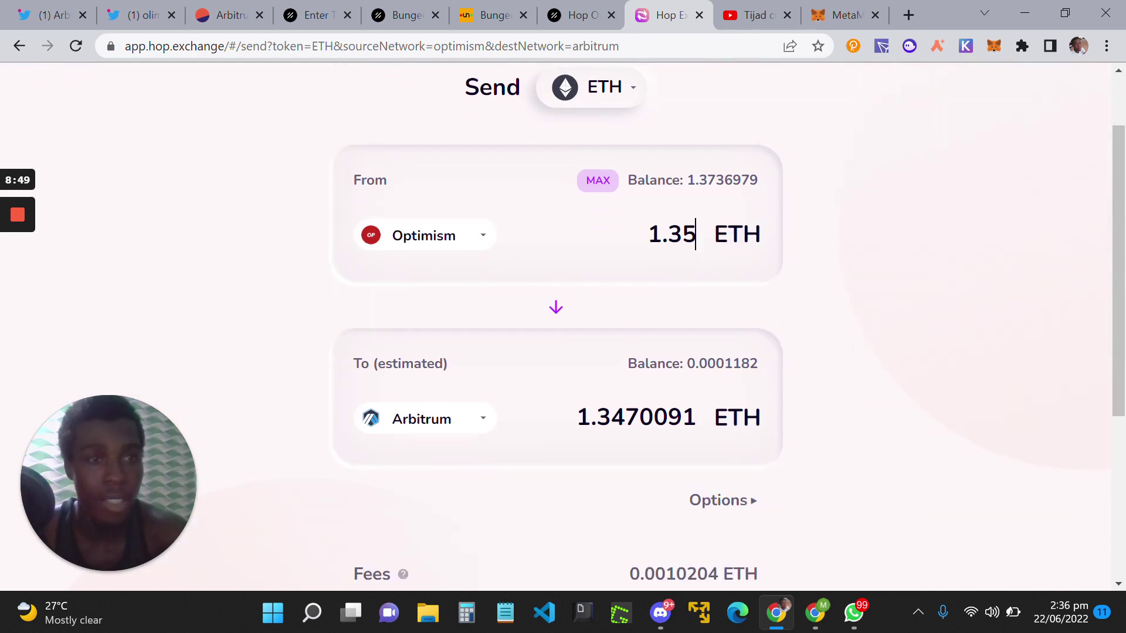
pyautogui.scroll(1, 556, 322)
pyautogui.scroll(-5, 556, 322)
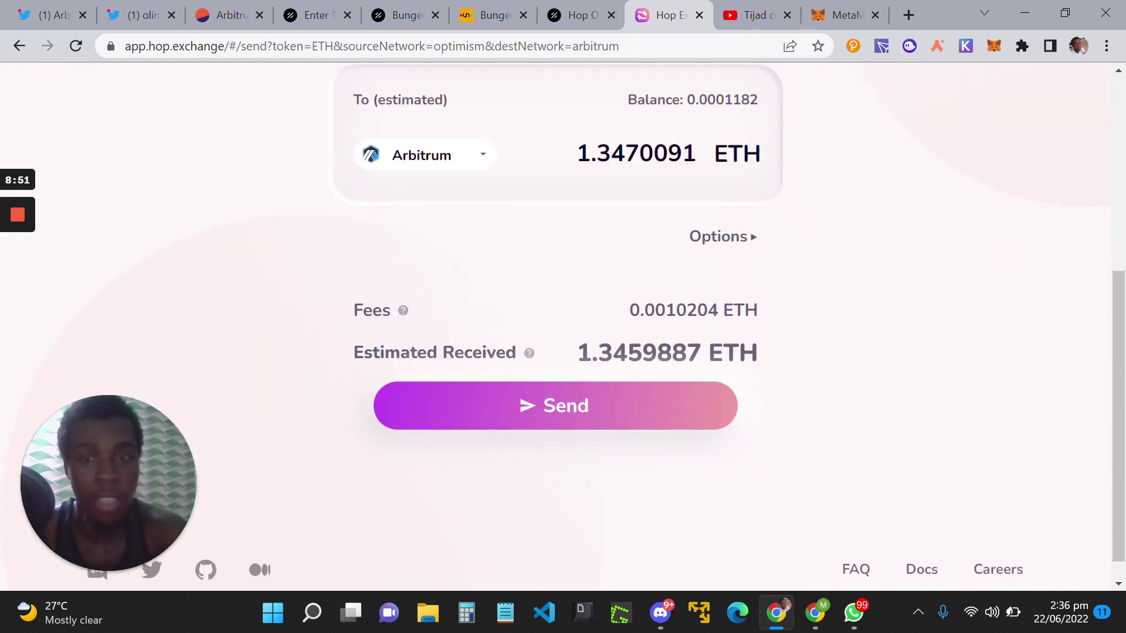
pyautogui.scroll(5, 556, 322)
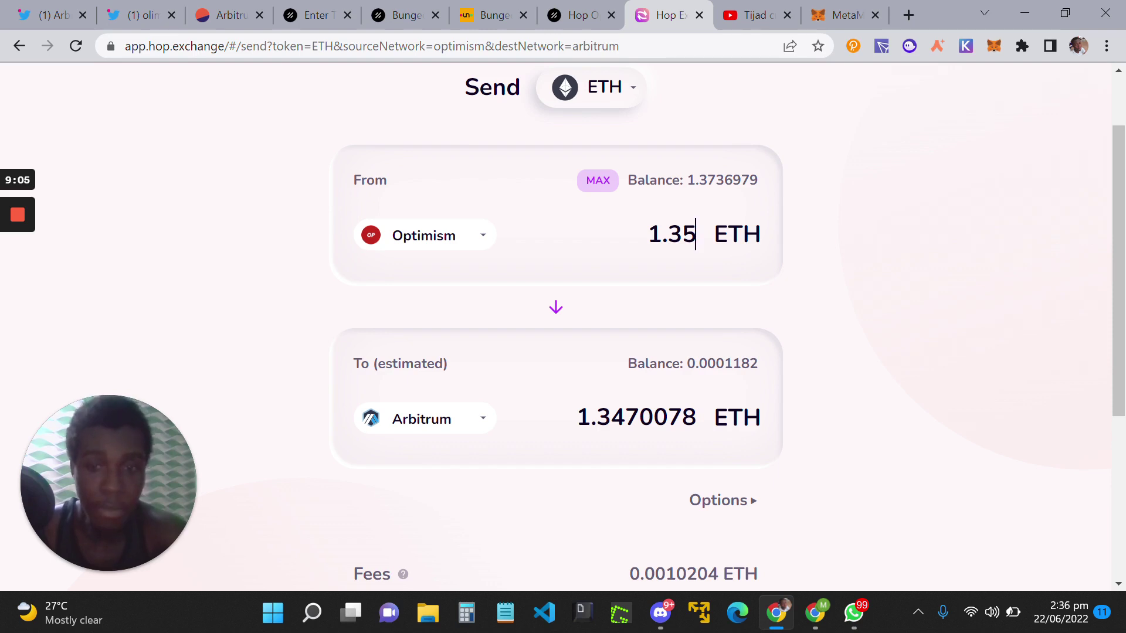
# Step: Send the 1.35 ETH from Optimism to Arbitrum, confirm it in MetaMask and close the completed transfer dialog
pyautogui.scroll(-5, 556, 329)
pyautogui.click(556, 405)
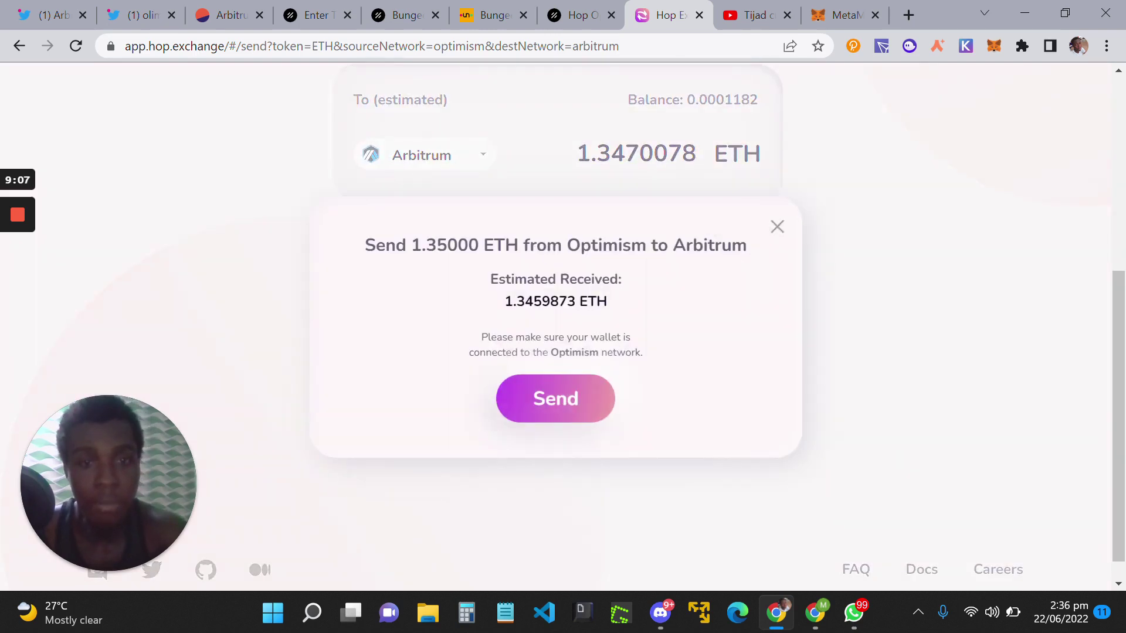
pyautogui.click(551, 399)
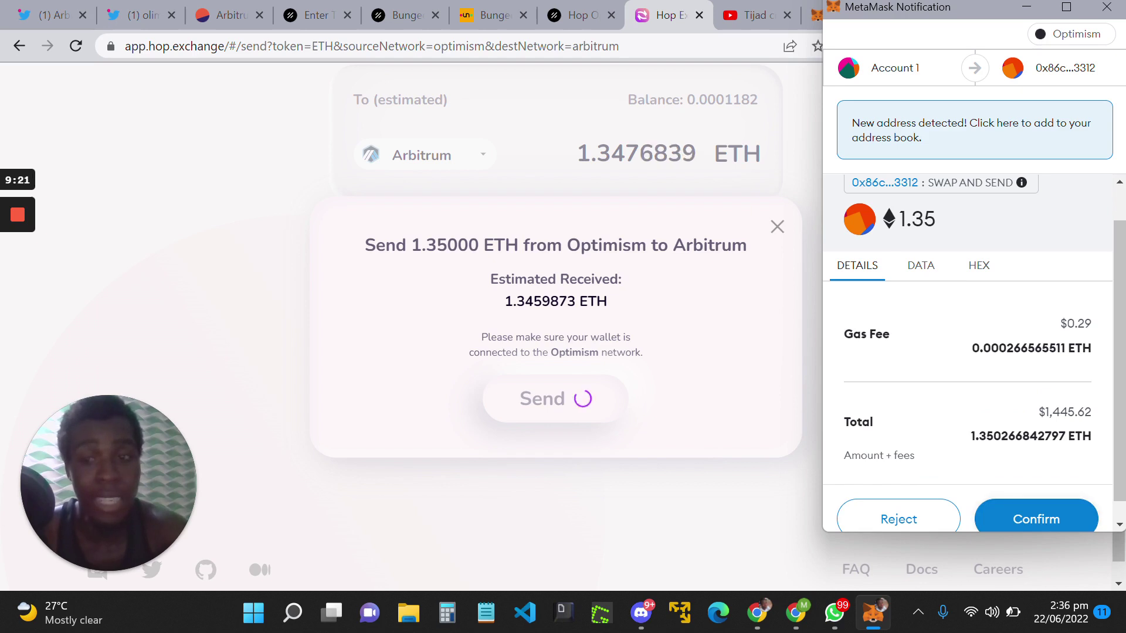
pyautogui.click(1036, 519)
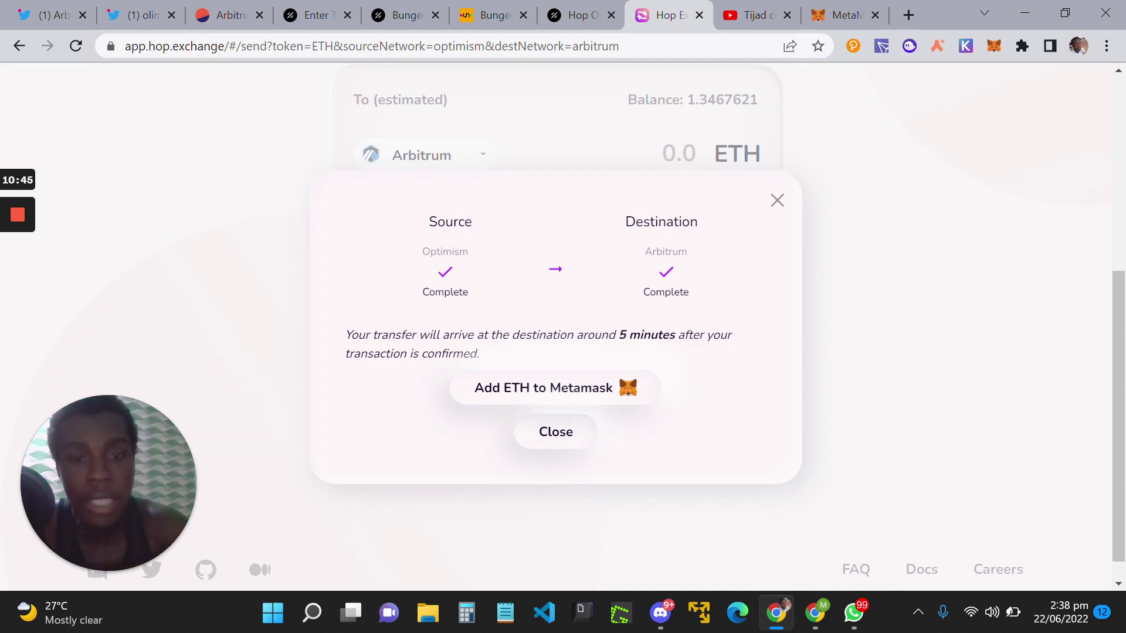
pyautogui.click(556, 432)
pyautogui.scroll(4, 556, 432)
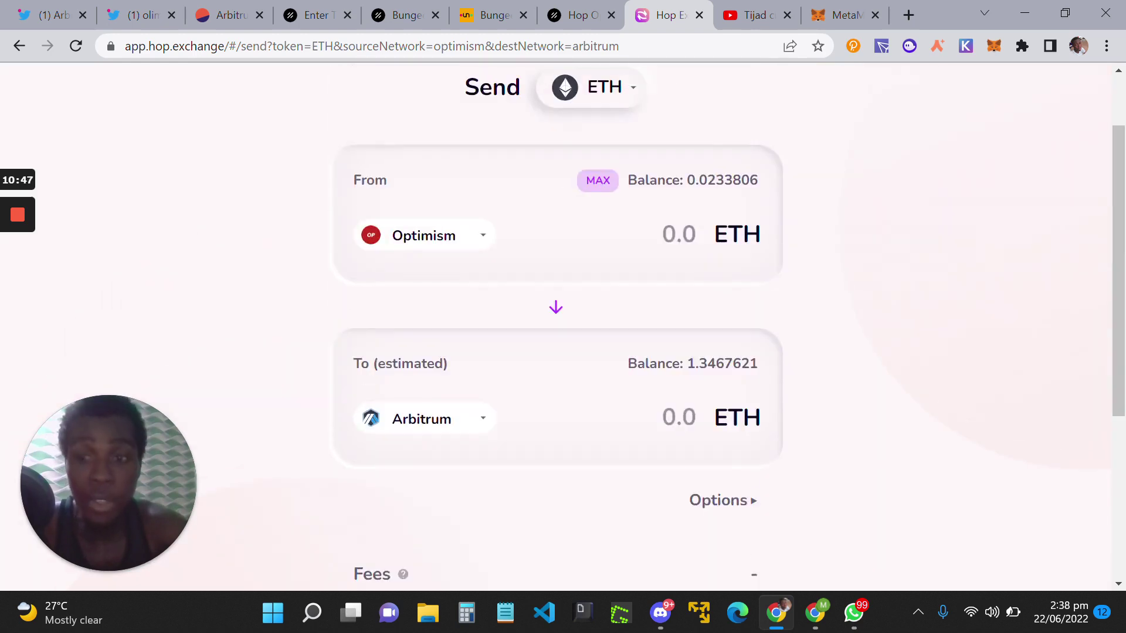
pyautogui.scroll(2, 556, 352)
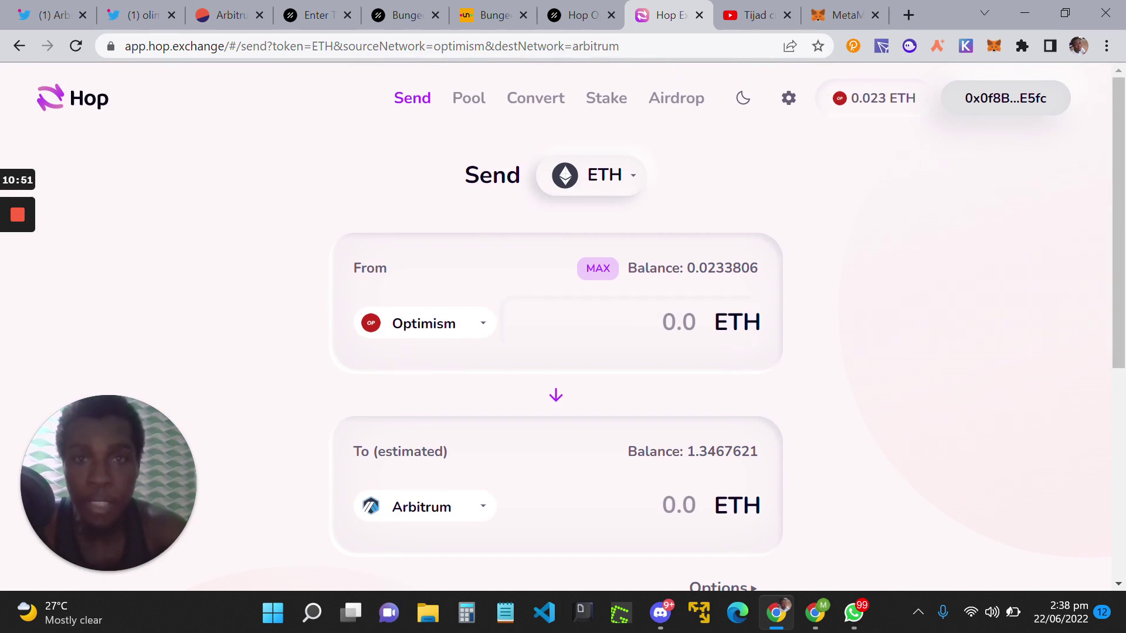
# Step: Reload the Enter The Odyssey campaign page and check the Hop Optimism Bridger status in its eligibility list
pyautogui.click(405, 14)
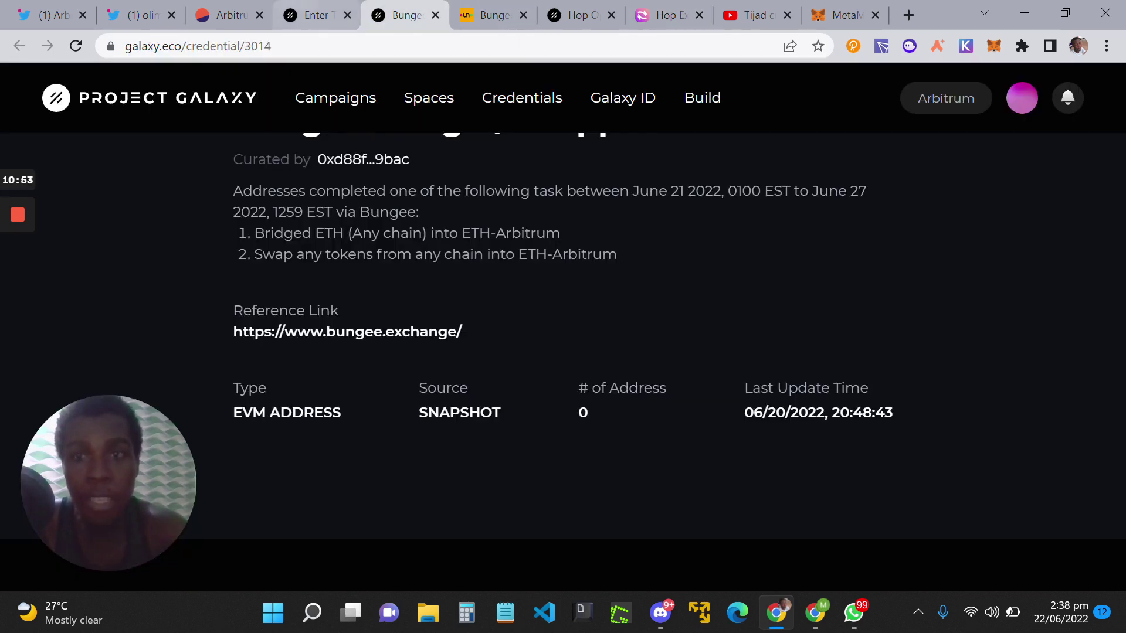
pyautogui.hotkey('ctrl', 'shift', 'Tab')
pyautogui.press('F5')
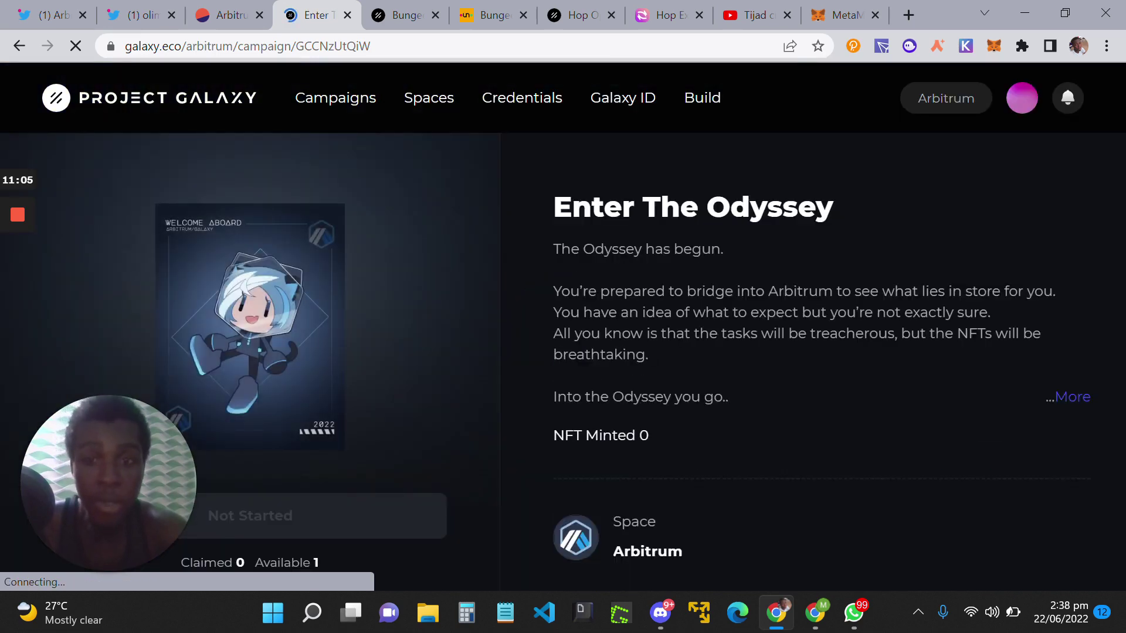
pyautogui.scroll(-10, 563, 351)
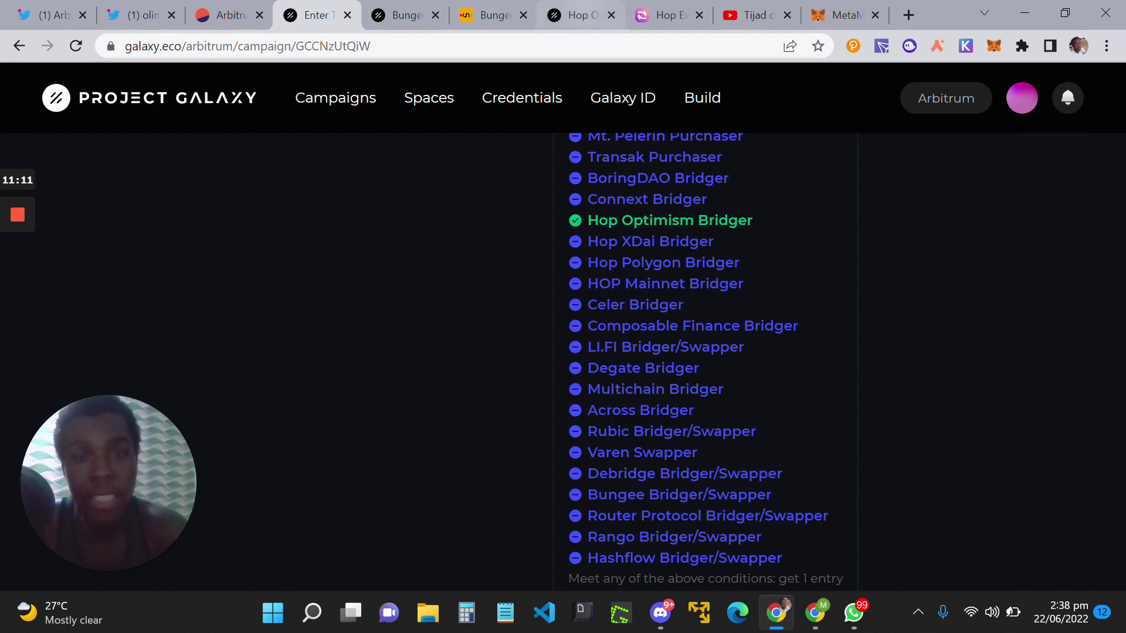
# Step: View the Hop Optimism Bridger credential page and try to load the Bungee exchange site
pyautogui.click(577, 15)
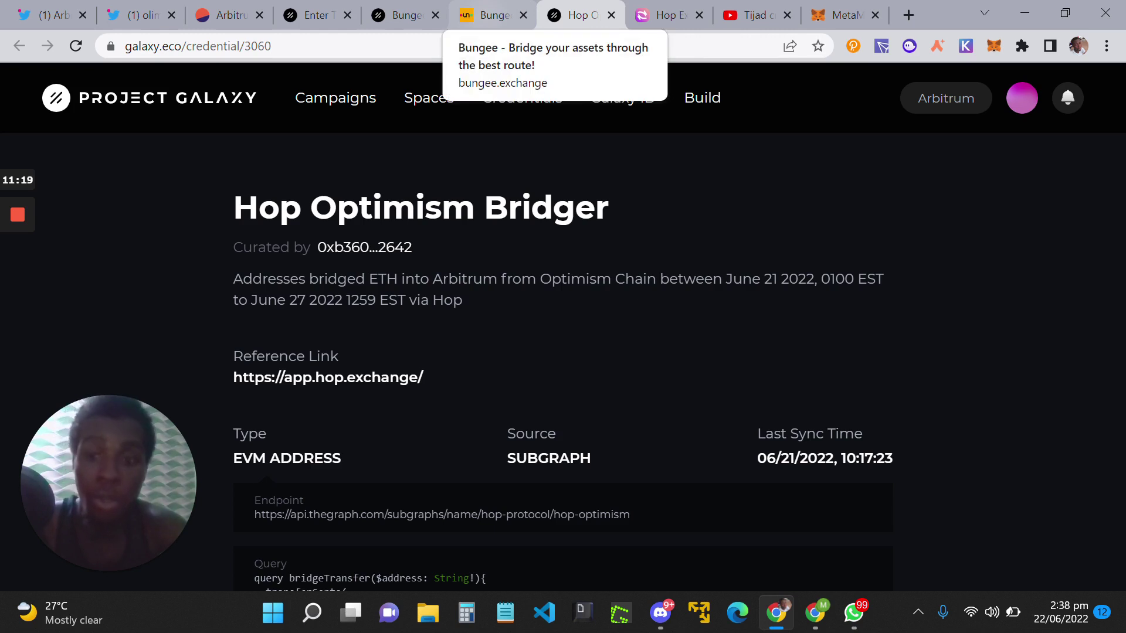
pyautogui.click(491, 15)
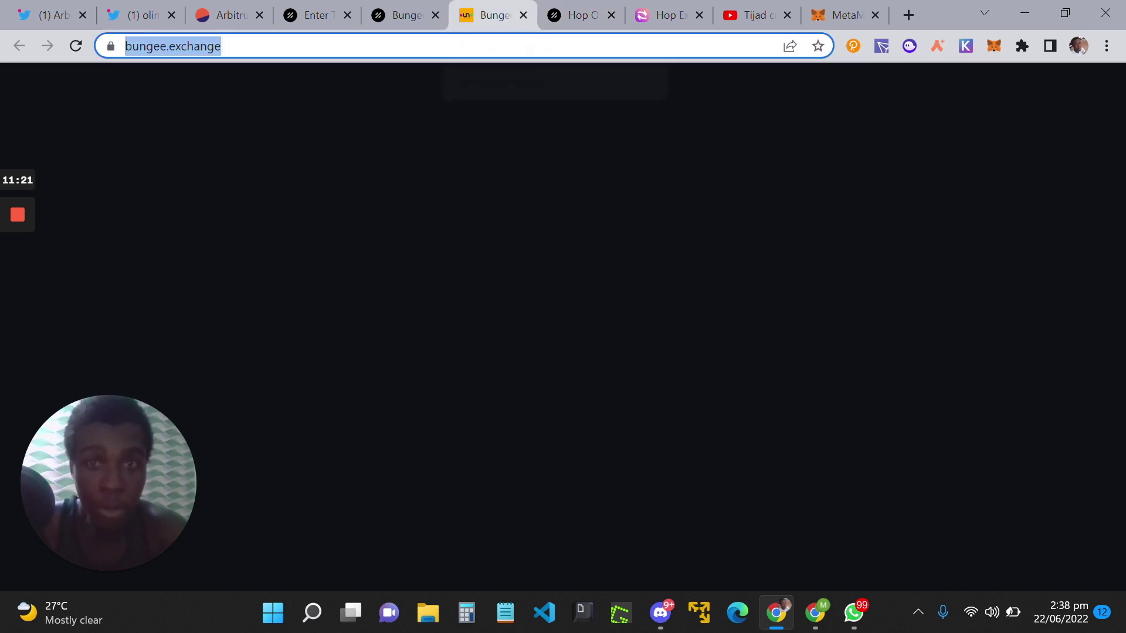
pyautogui.press('Return')
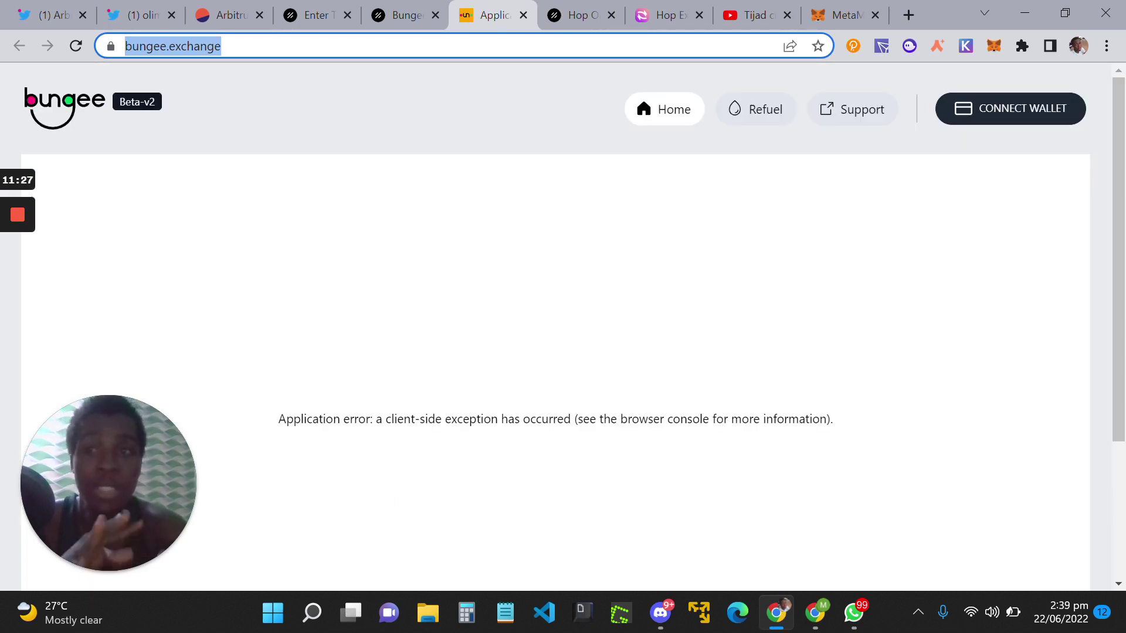
# Step: Examine the list of bridges and their token status in the Twitter thread on Arbitrum's bridge week
pyautogui.click(144, 15)
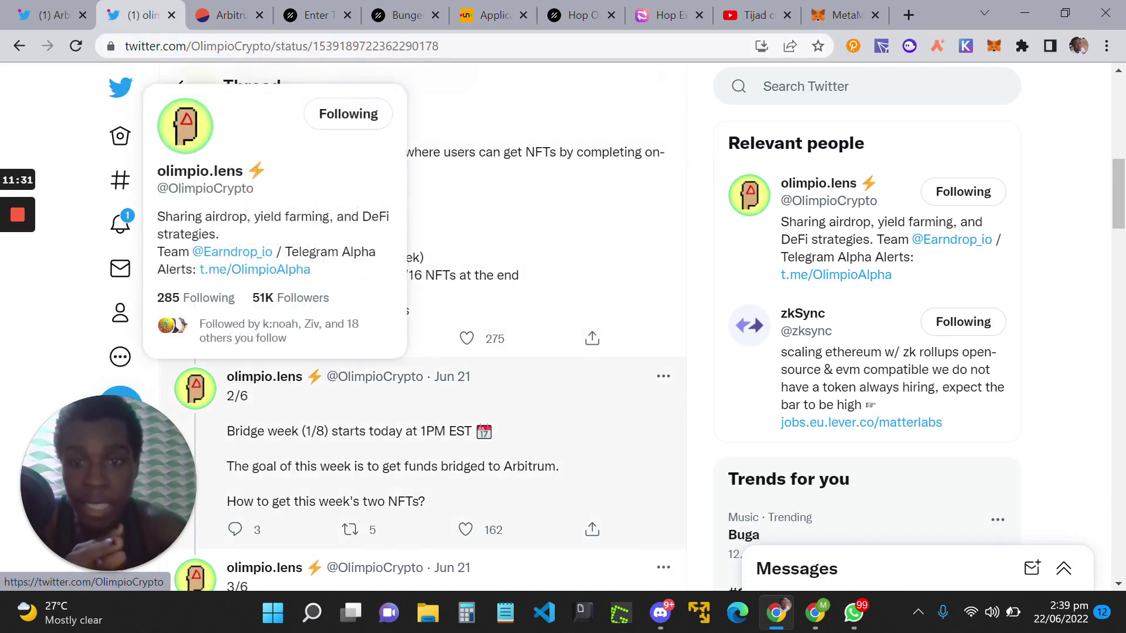
pyautogui.scroll(-5, 264, 377)
pyautogui.scroll(12, 264, 376)
pyautogui.scroll(-20, 422, 351)
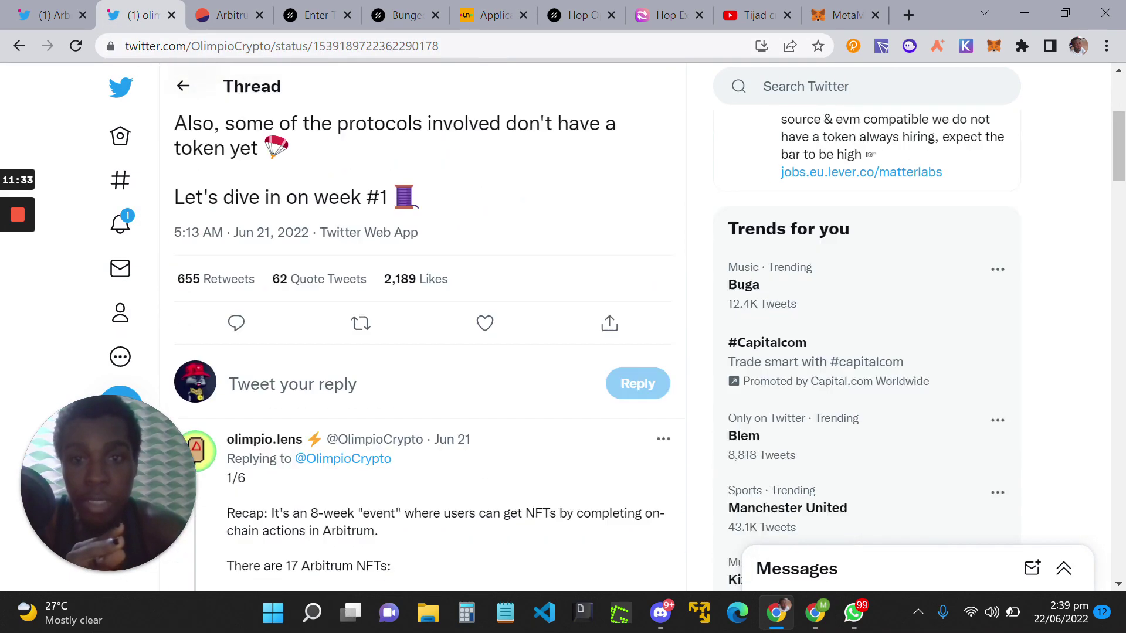
pyautogui.scroll(-2, 422, 352)
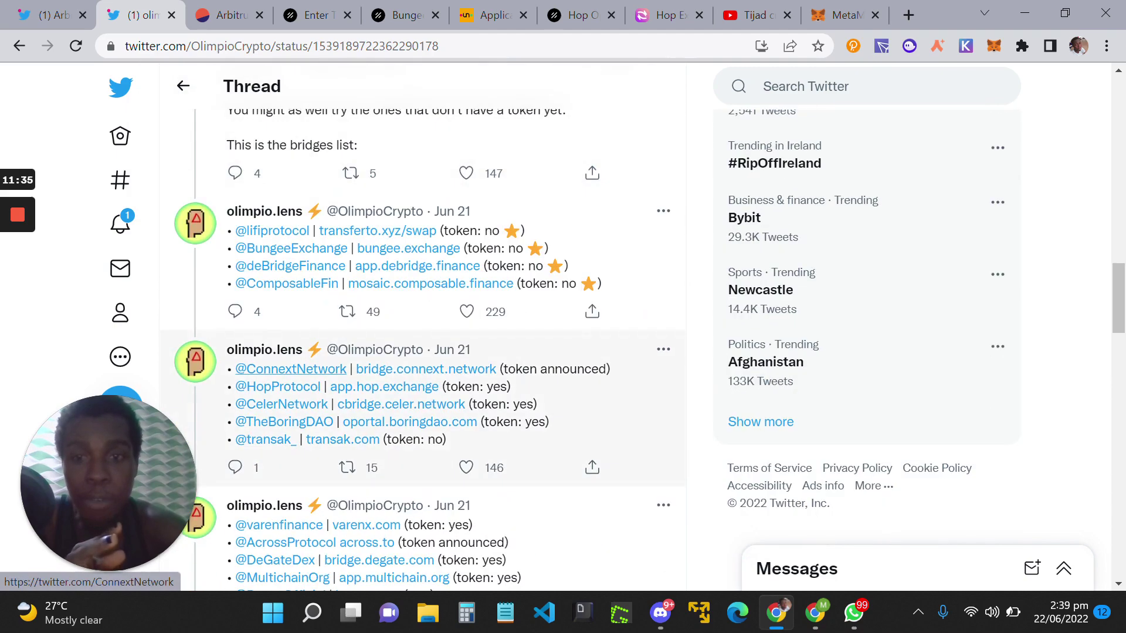
pyautogui.moveTo(264, 349)
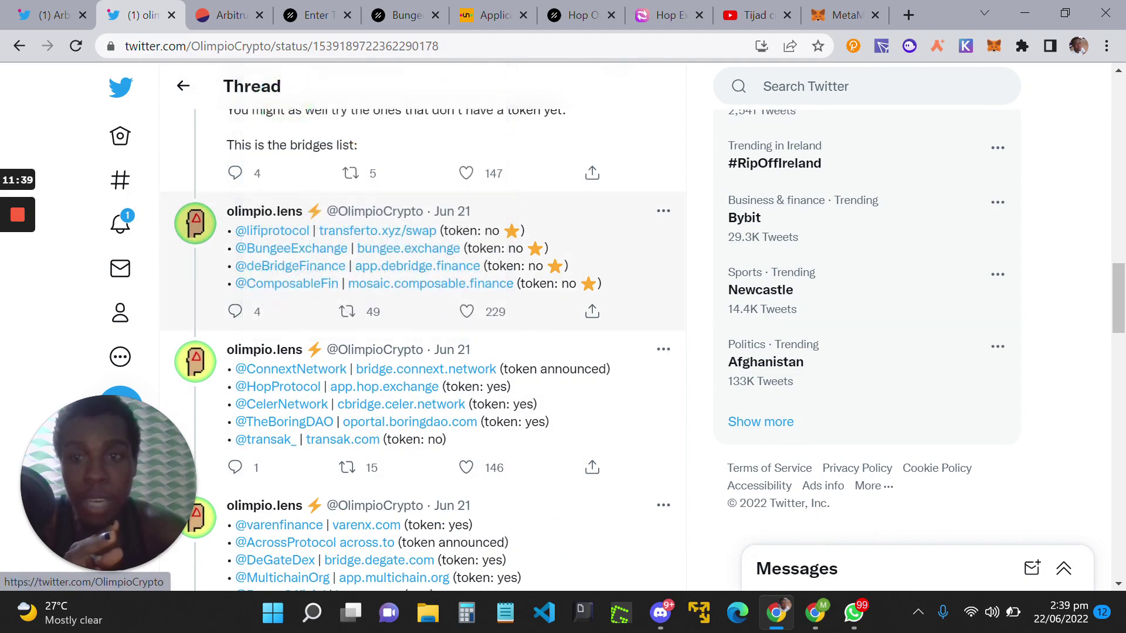
pyautogui.moveTo(291, 248)
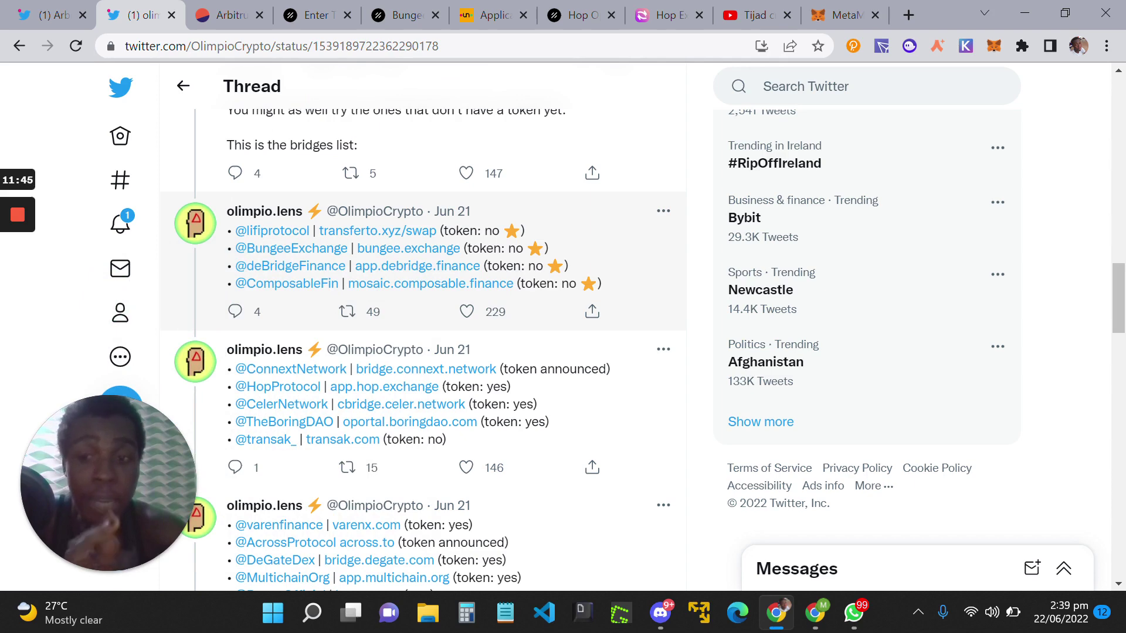
# Step: Glance at the campaign's eligibility list again and reload the Bungee exchange site
pyautogui.hotkey('ctrl', '6')
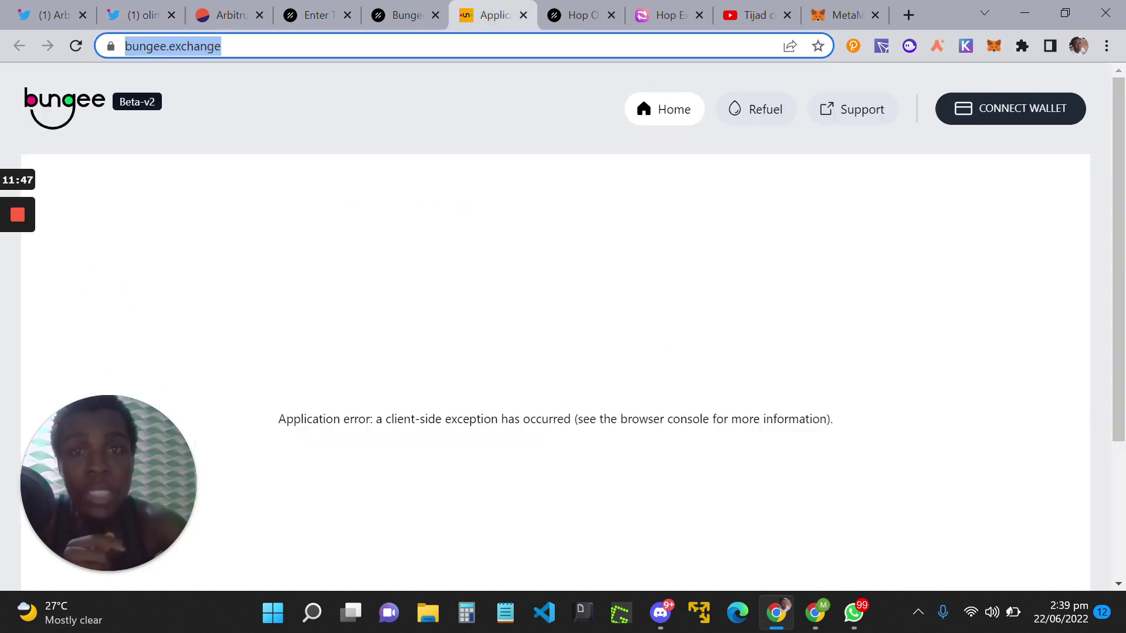
pyautogui.hotkey('ctrl', '4')
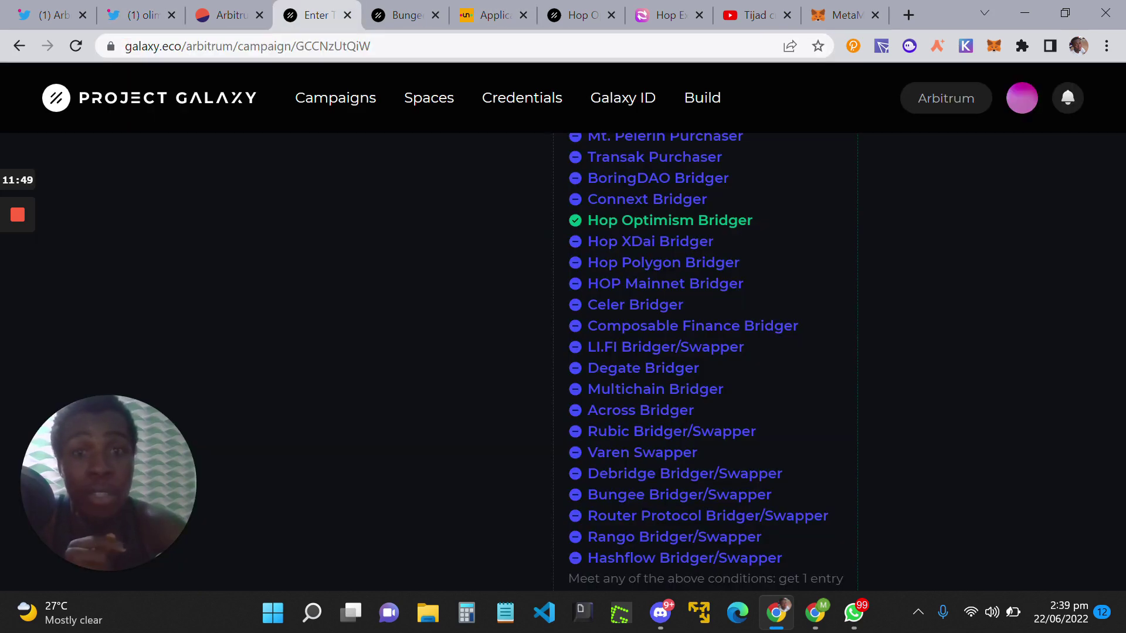
pyautogui.hotkey('ctrl', '6')
pyautogui.press('F5')
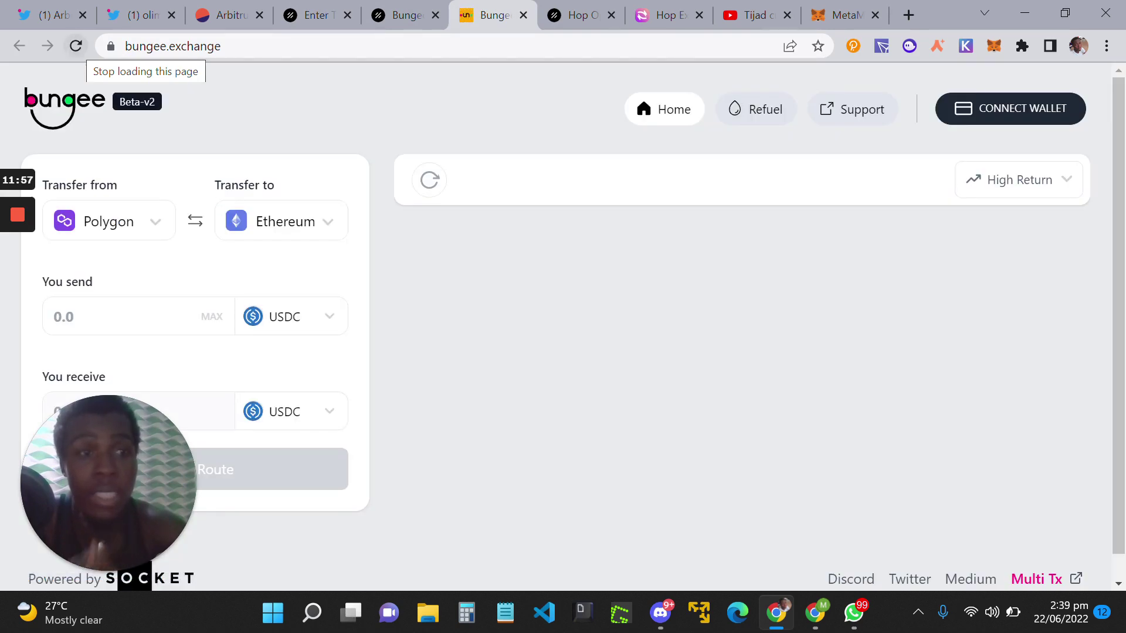
# Step: Connect Account 1 of the MetaMask wallet to the Bungee exchange
pyautogui.click(1010, 108)
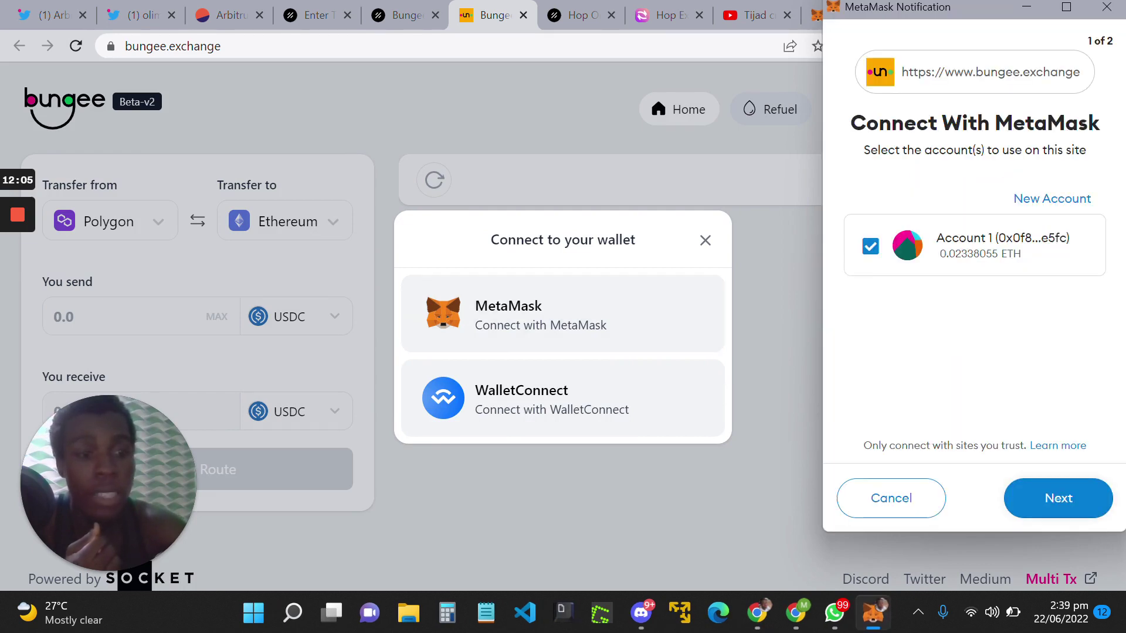
pyautogui.click(1058, 498)
pyautogui.click(1059, 498)
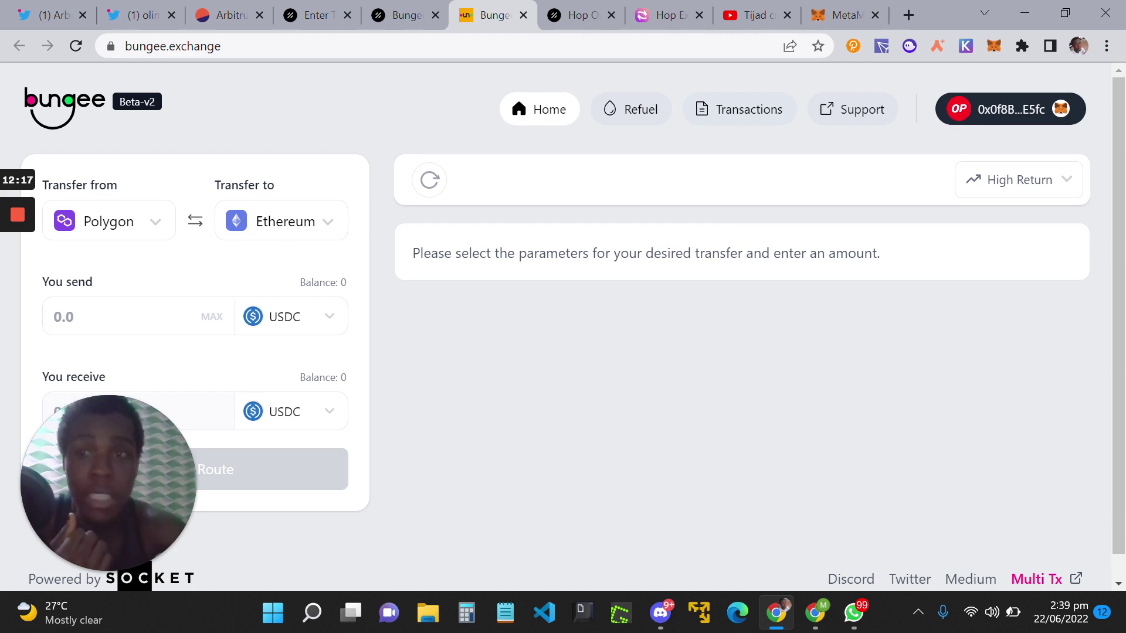
# Step: Set the transfer's source network to Arbitrum and its destination network to Optimism
pyautogui.click(108, 221)
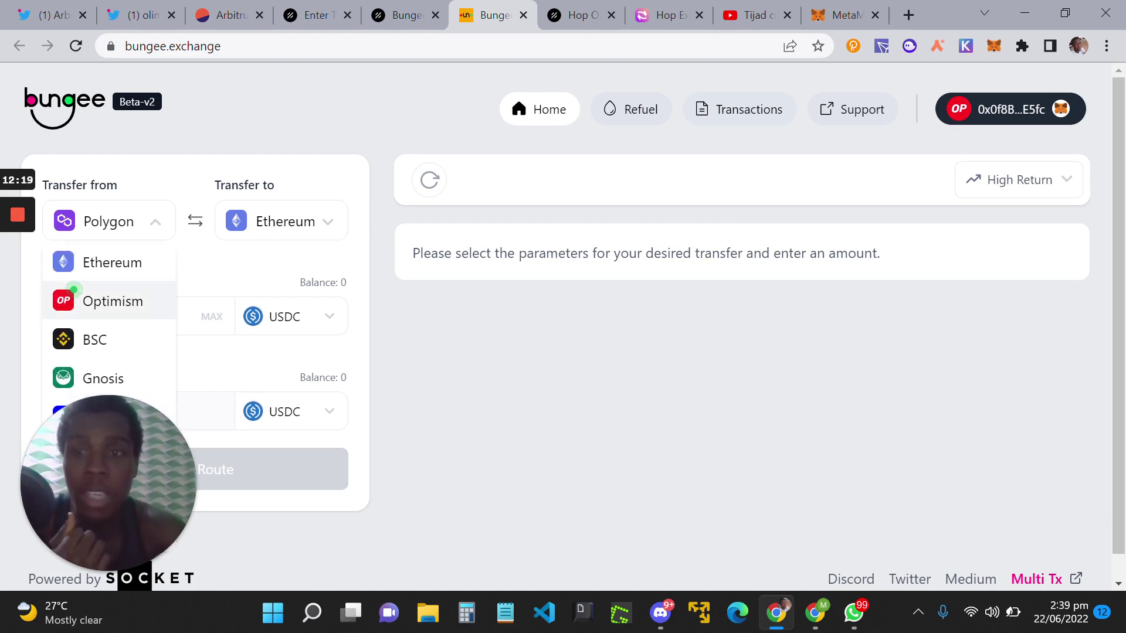
pyautogui.scroll(-1, 111, 300)
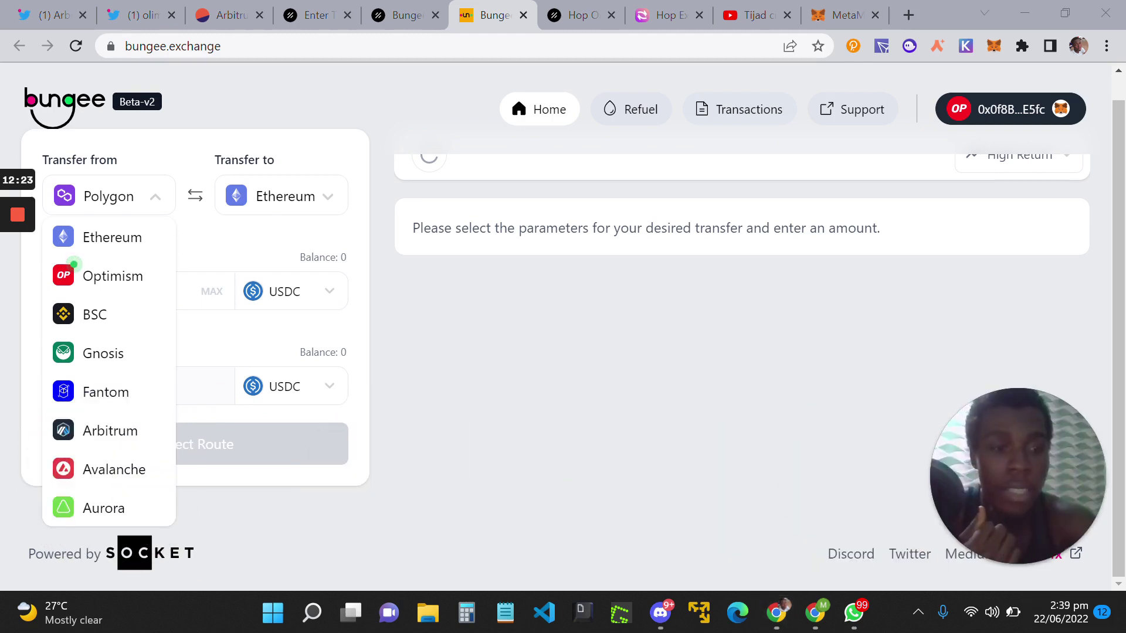
pyautogui.click(110, 430)
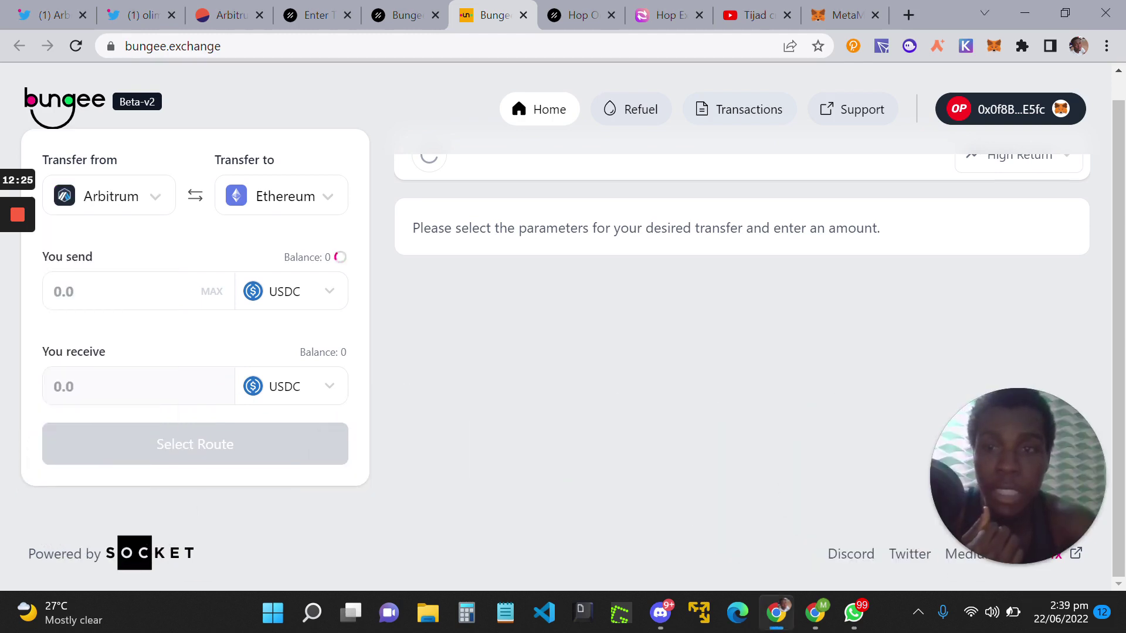
pyautogui.click(281, 195)
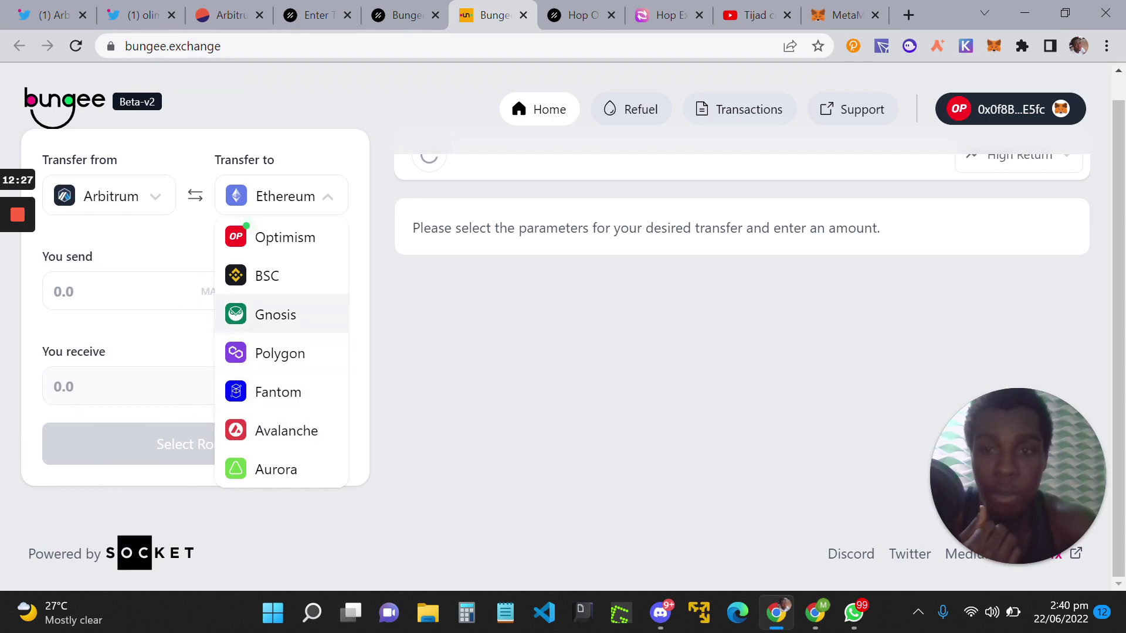
pyautogui.click(246, 229)
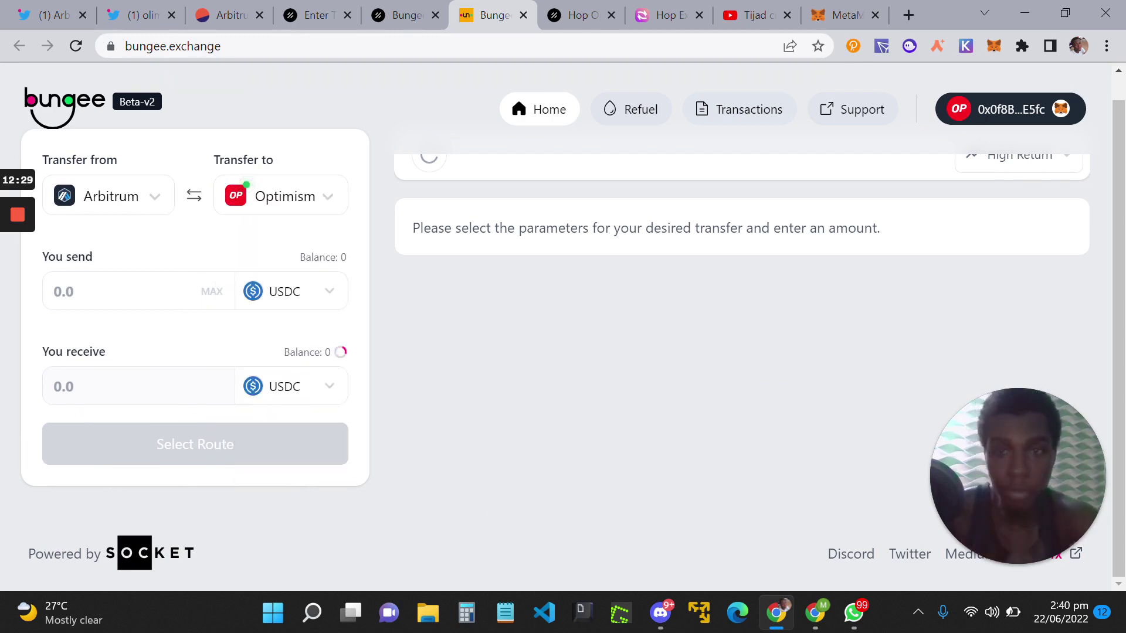
# Step: Choose ETH as both the token sent on Arbitrum and the token received on Optimism
pyautogui.click(285, 292)
pyautogui.click(480, 258)
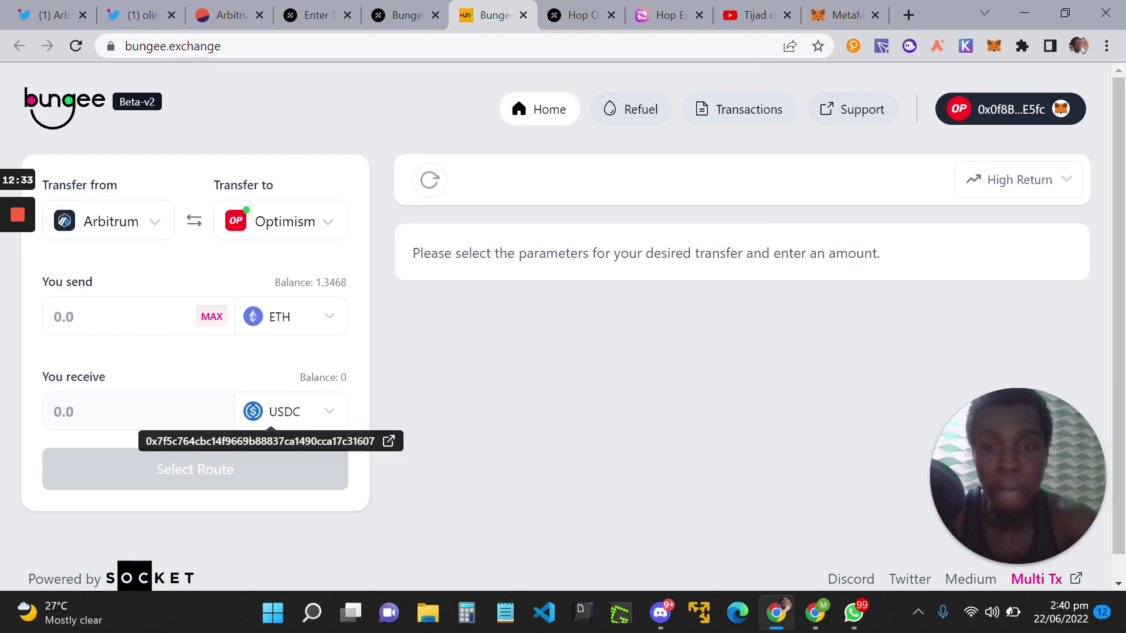
pyautogui.click(287, 412)
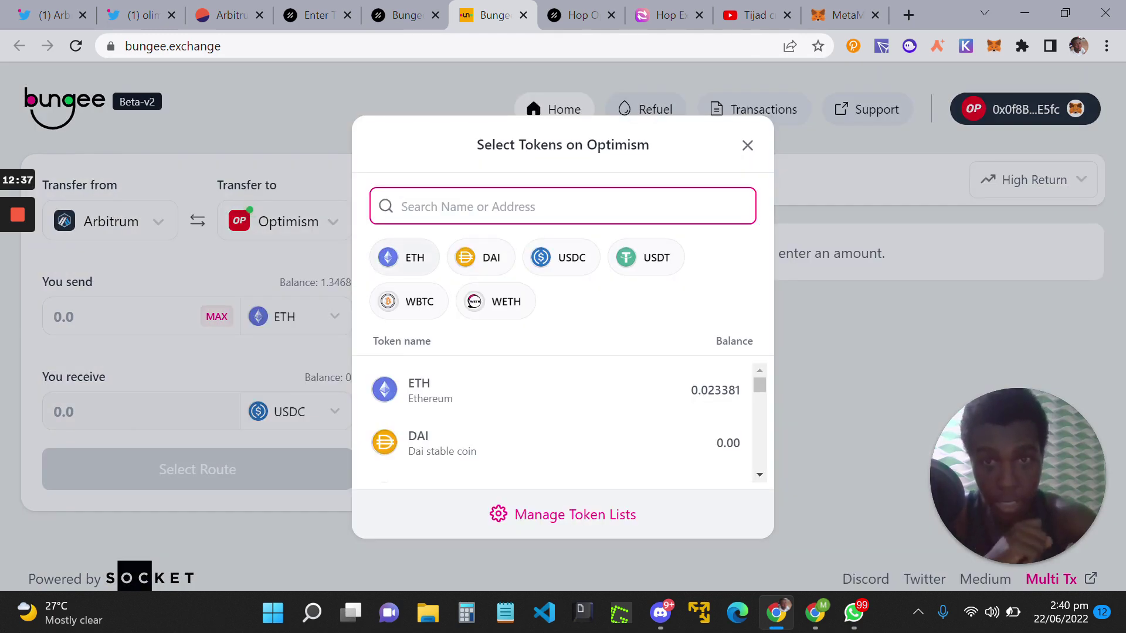
pyautogui.click(405, 257)
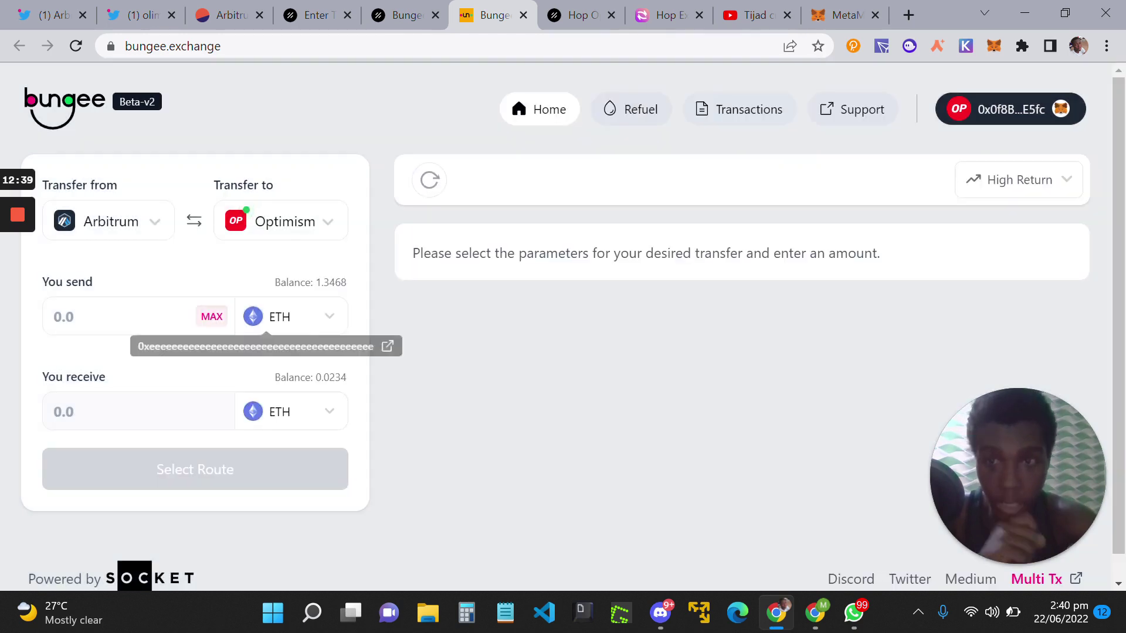
# Step: Fill in the maximum ETH amount to send, review the available routes and proceed with the Hop Bridge route
pyautogui.click(211, 317)
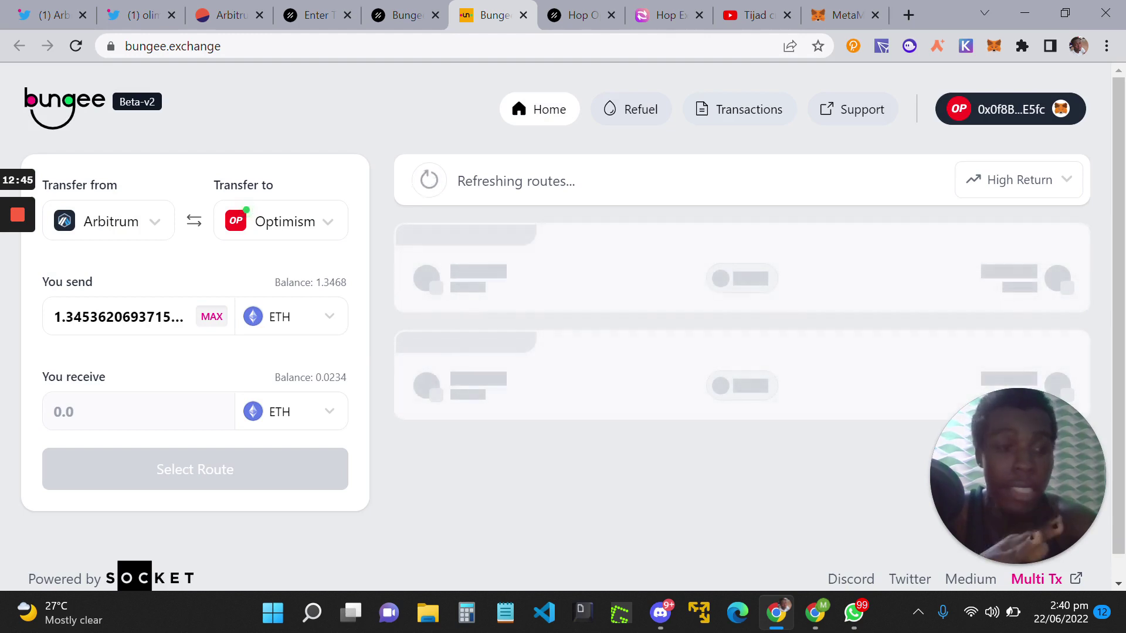
pyautogui.scroll(-1, 573, 335)
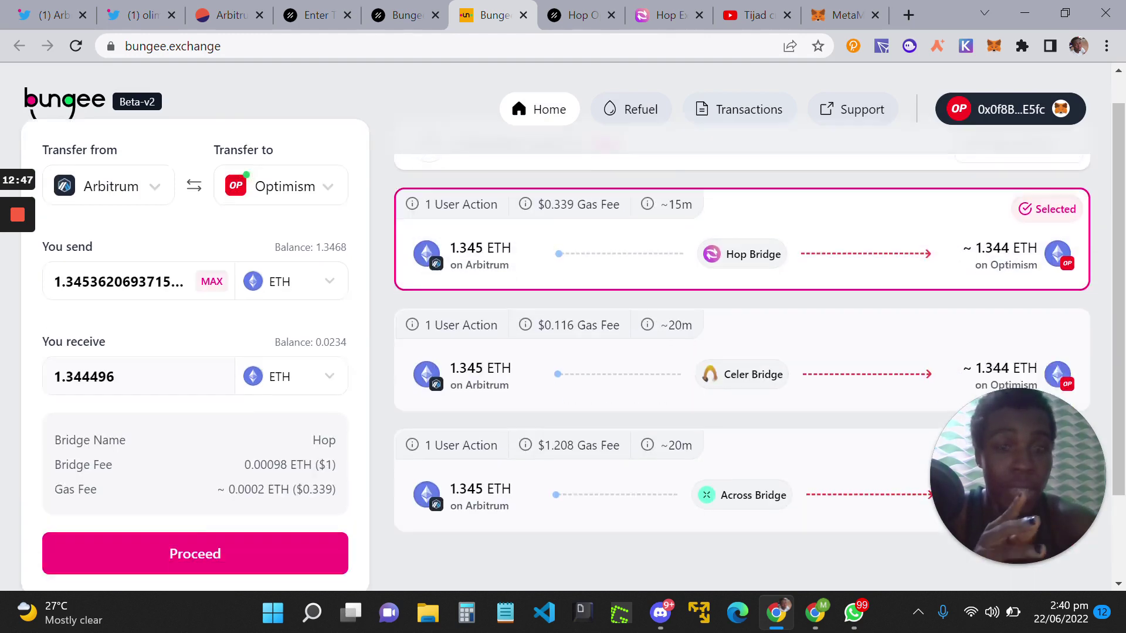
pyautogui.scroll(-2, 574, 334)
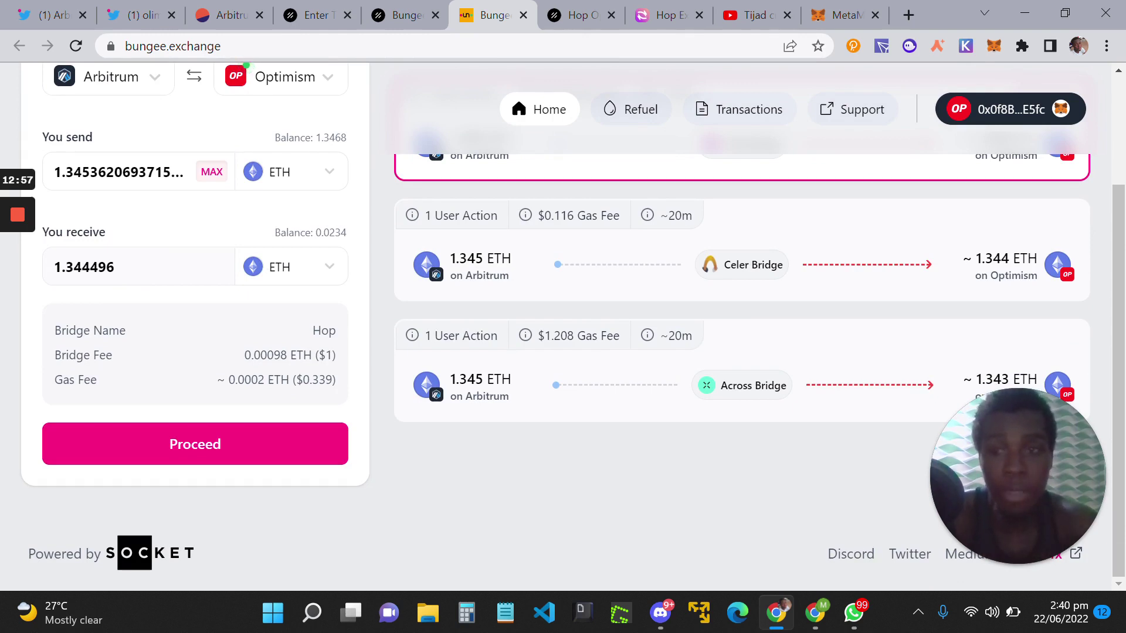
pyautogui.scroll(3, 563, 323)
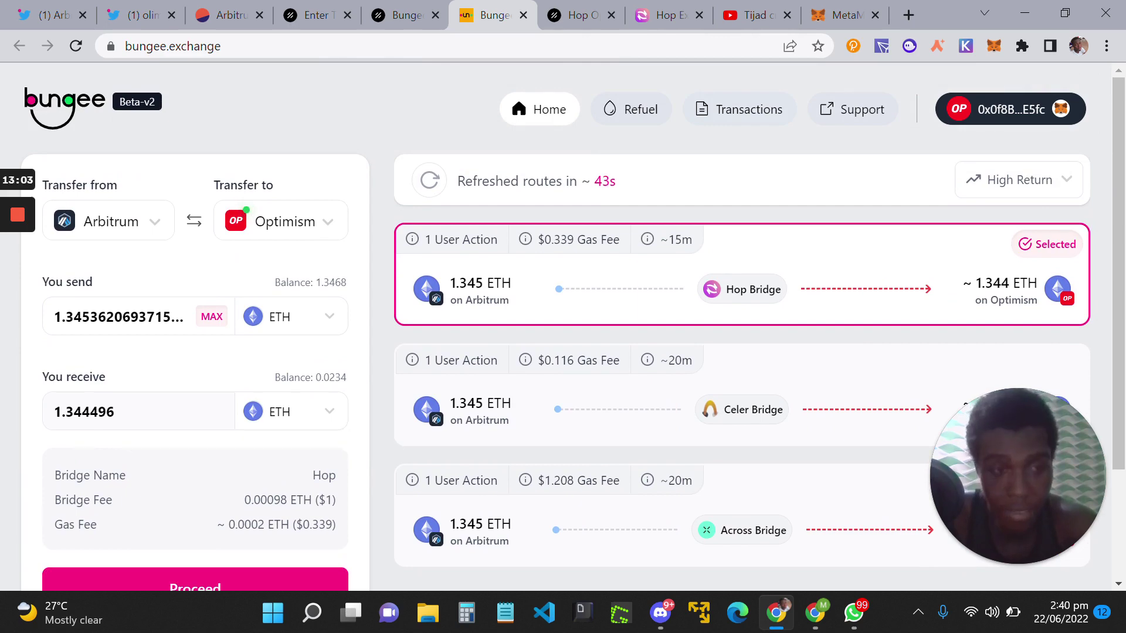
pyautogui.scroll(-3, 563, 323)
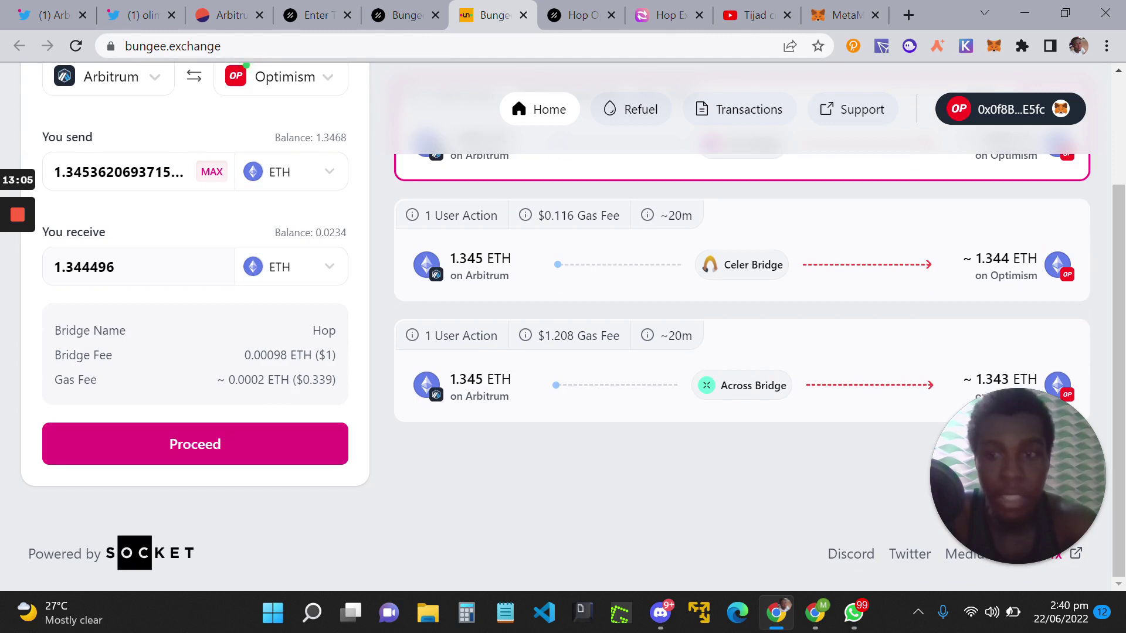
pyautogui.click(195, 444)
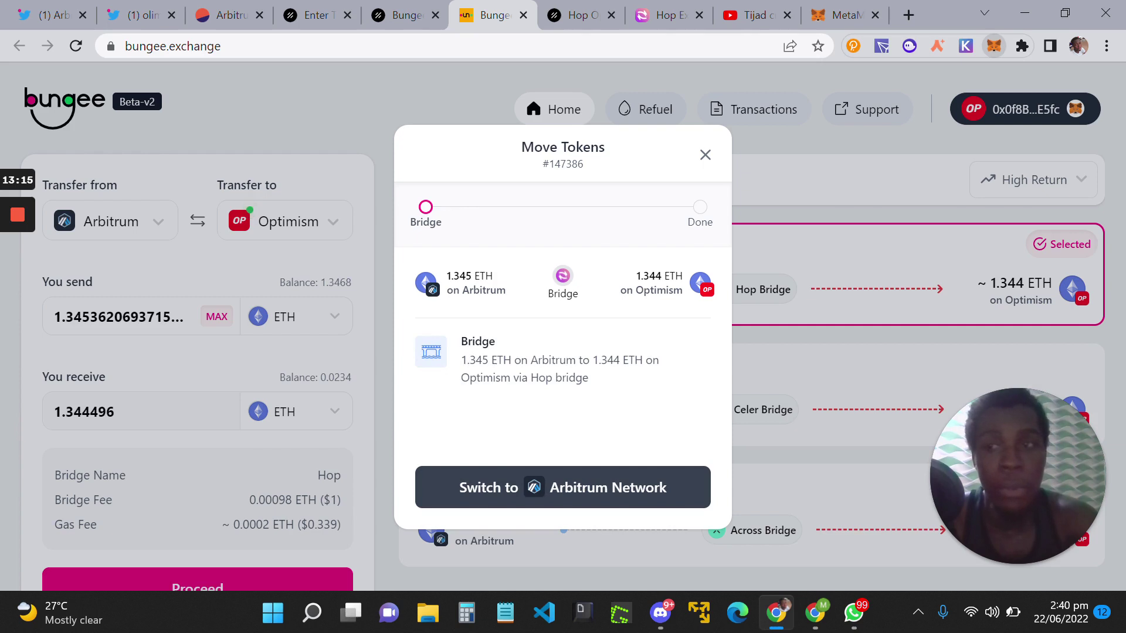
# Step: Switch the MetaMask wallet's network to Arbitrum One
pyautogui.click(993, 46)
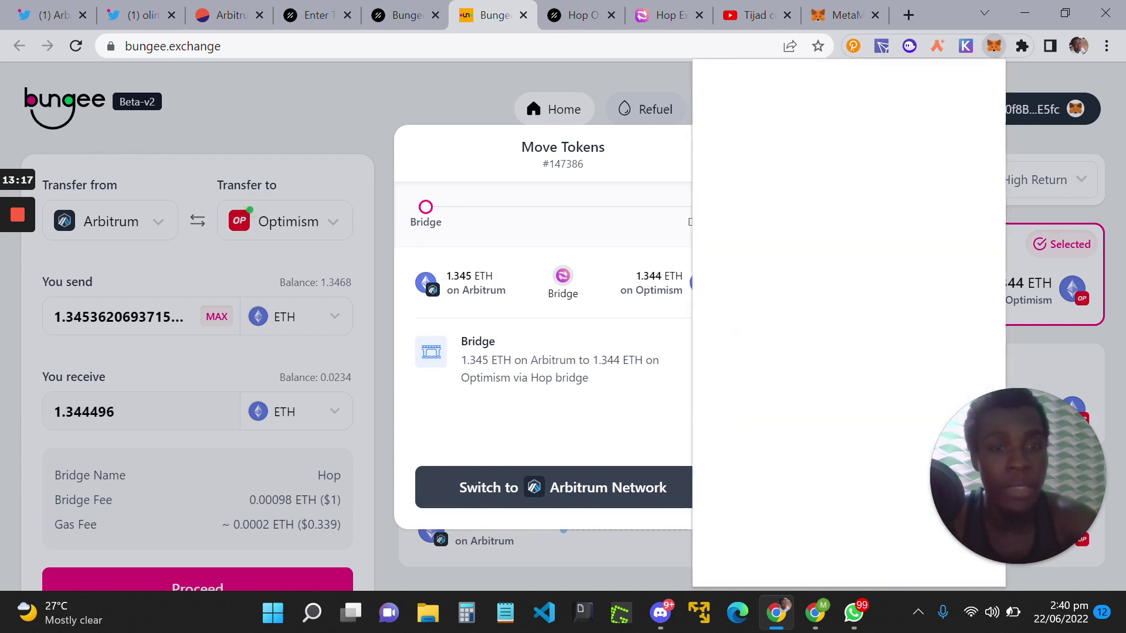
pyautogui.click(891, 90)
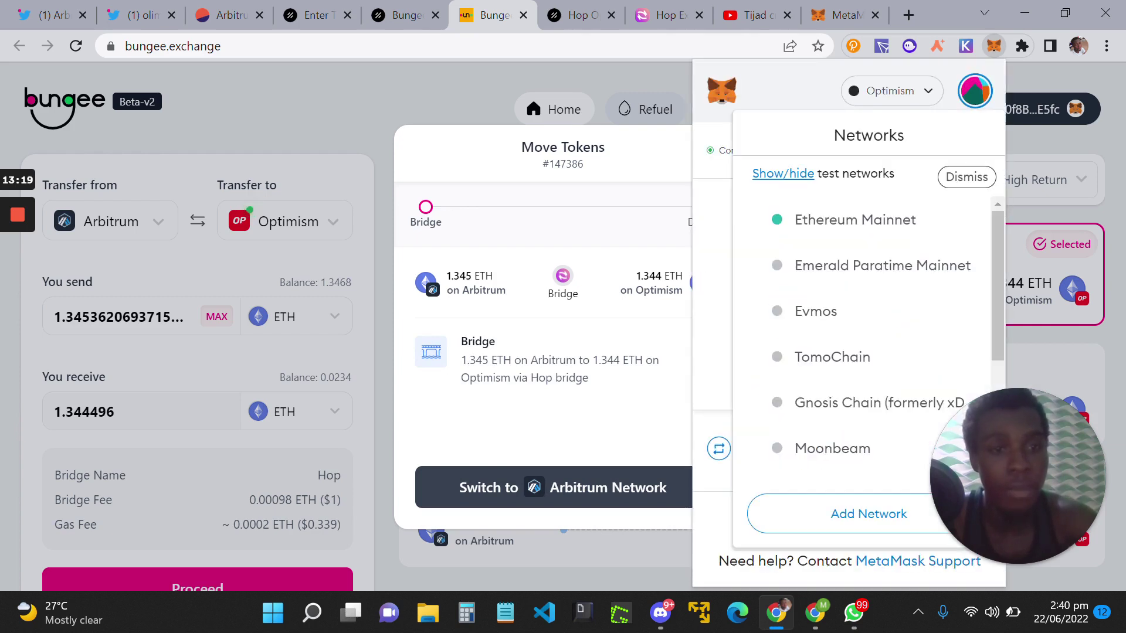
pyautogui.scroll(-4, 868, 293)
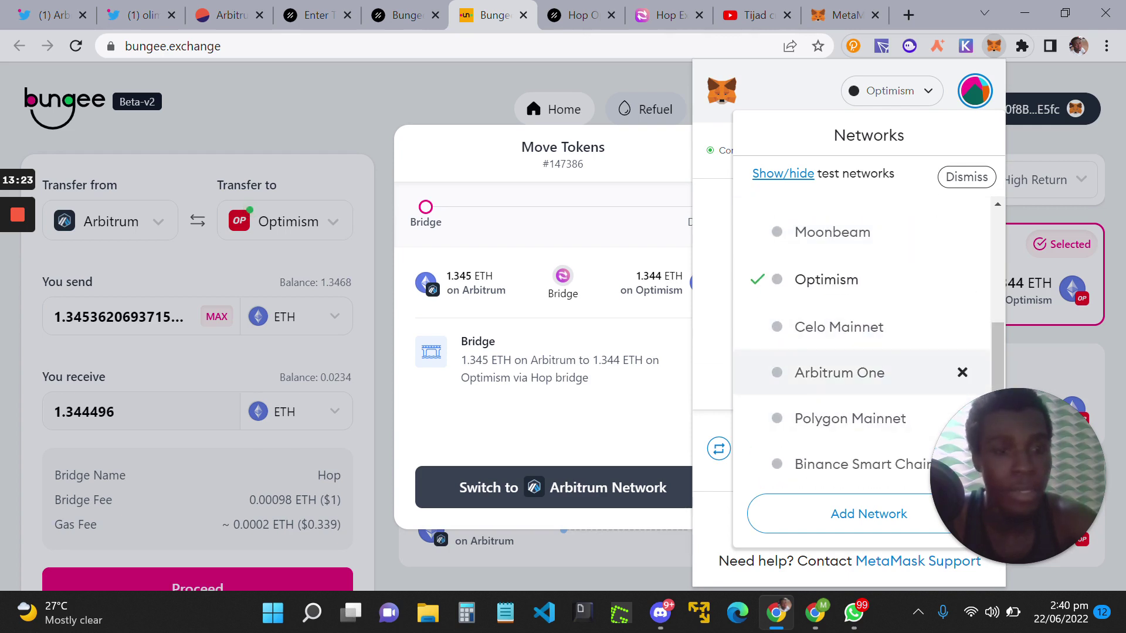
pyautogui.click(839, 372)
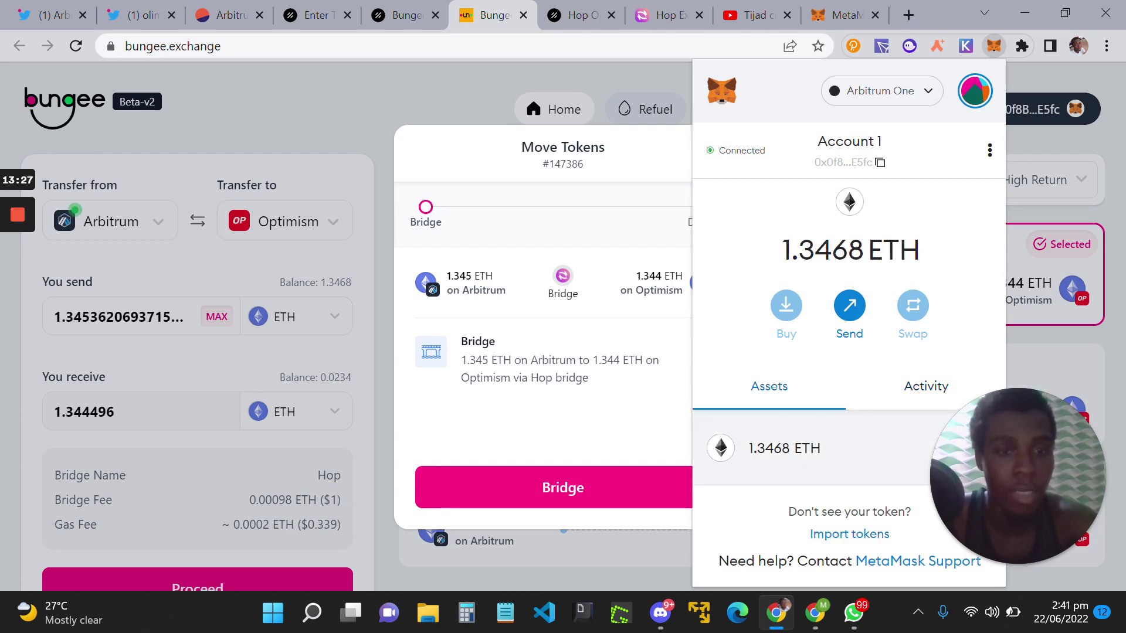
# Step: Bridge the ETH to Optimism, confirm the transaction in MetaMask and close the transfer dialog once it completes
pyautogui.click(563, 487)
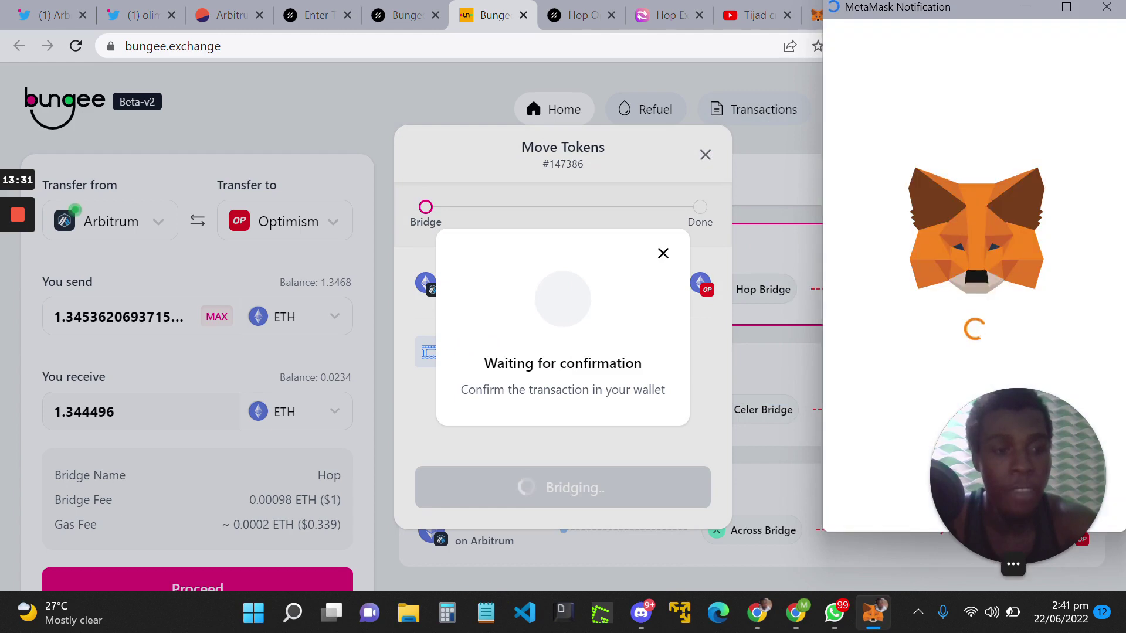
pyautogui.moveTo(1017, 475); pyautogui.dragTo(795, 476)
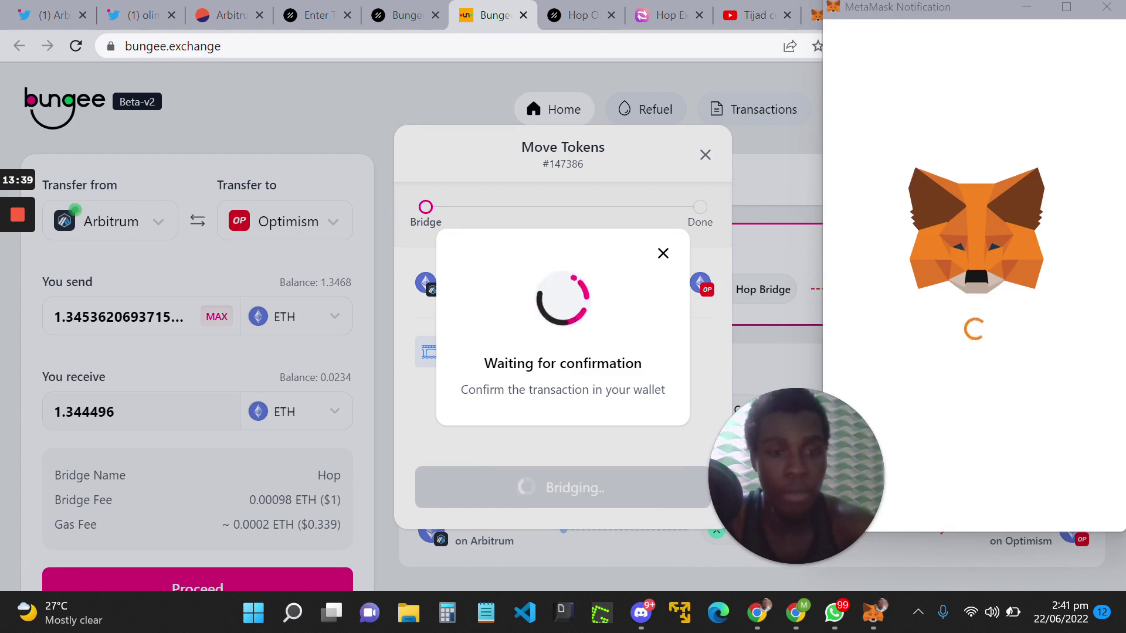
pyautogui.scroll(-1, 973, 351)
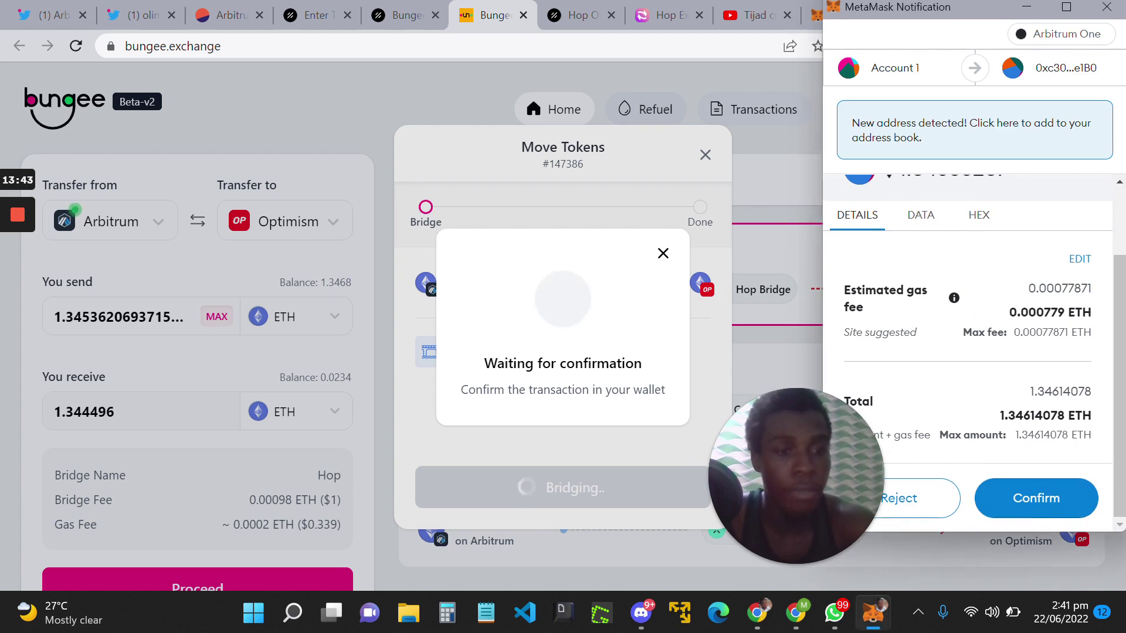
pyautogui.click(1036, 498)
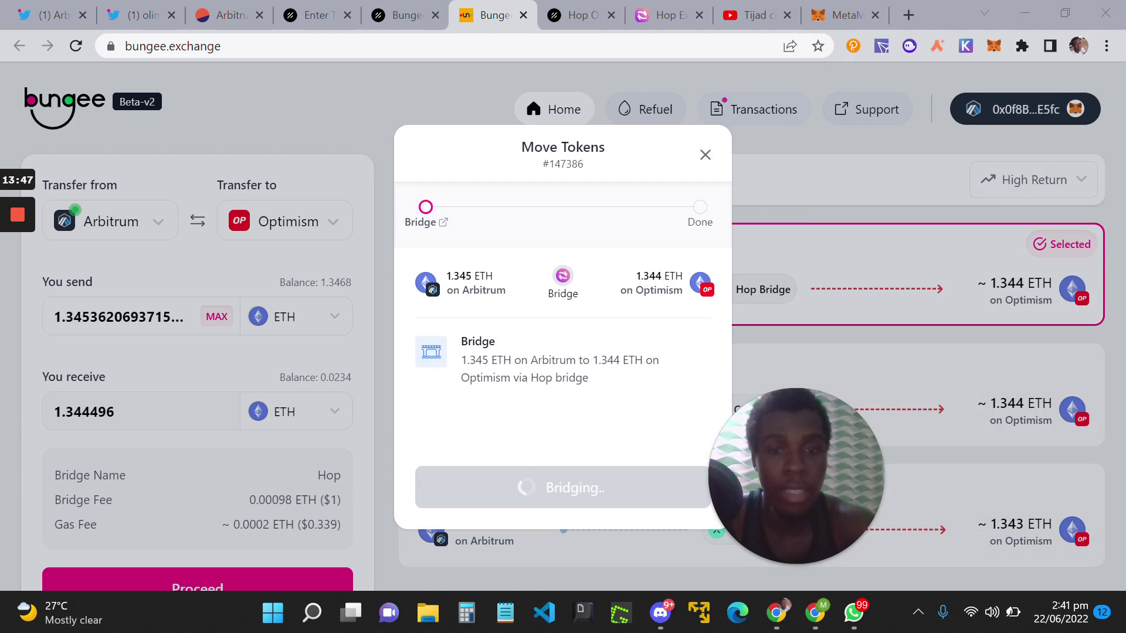
pyautogui.moveTo(796, 476); pyautogui.dragTo(1017, 476)
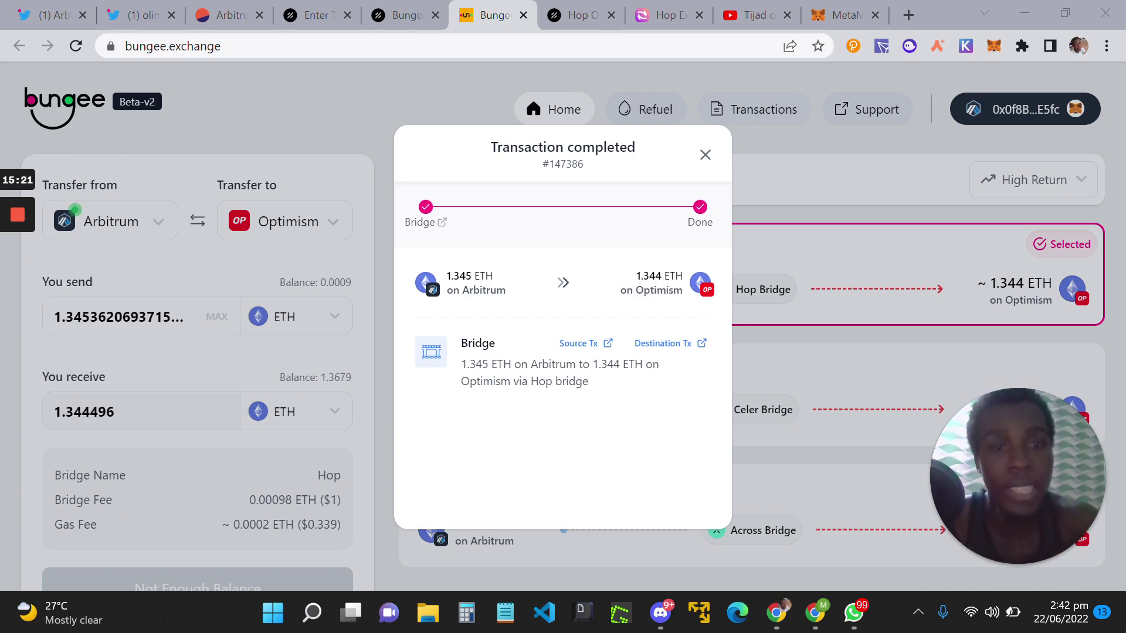
pyautogui.press('Escape')
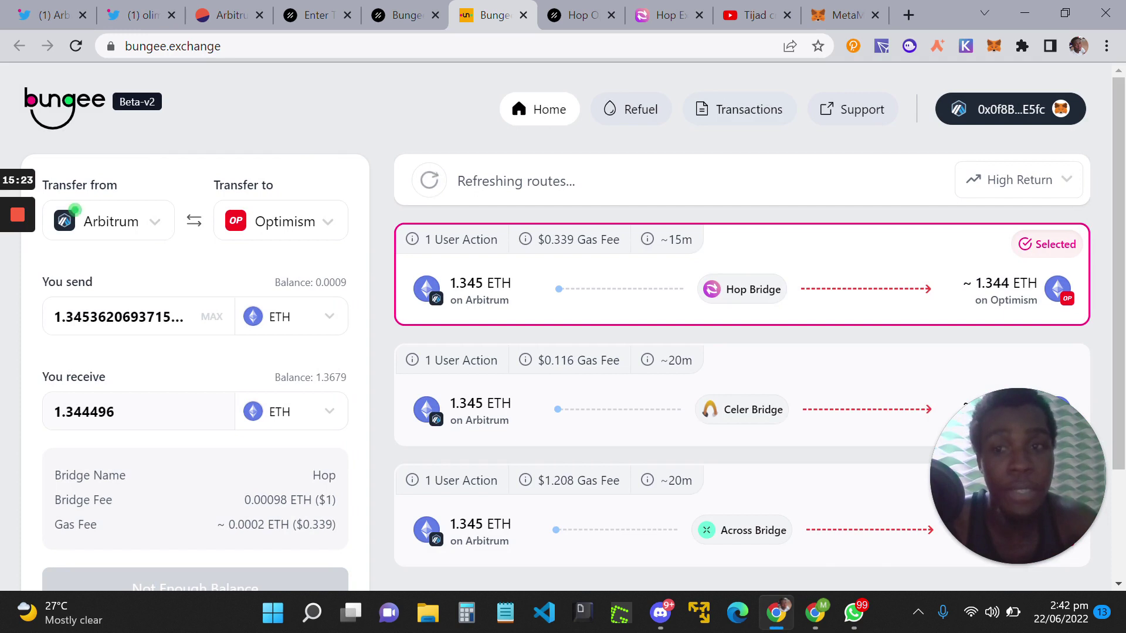